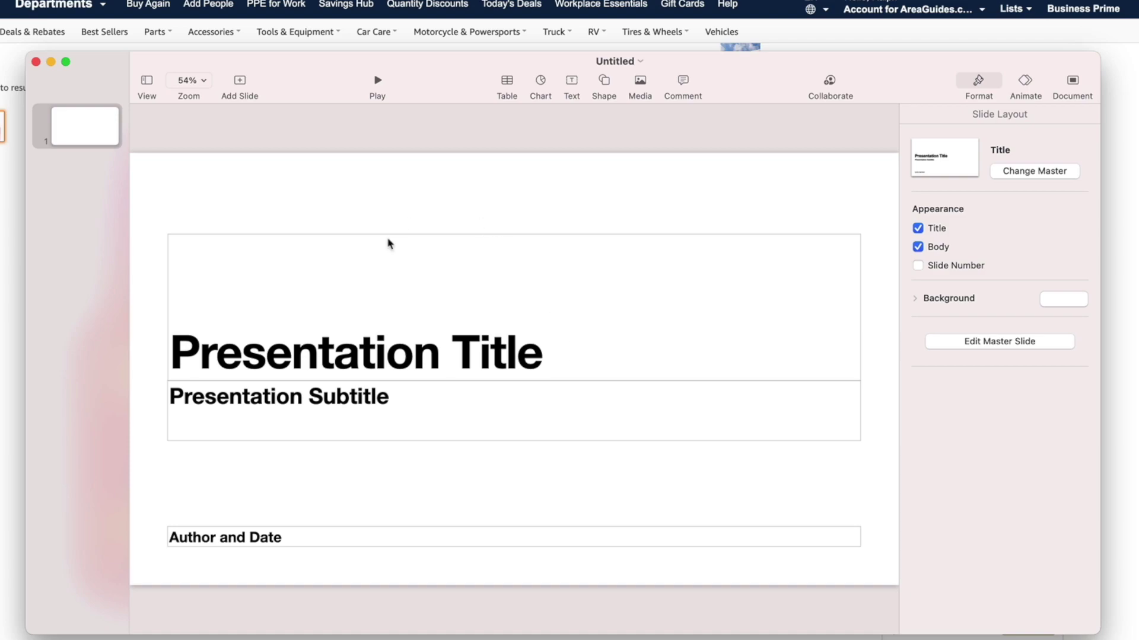
Delete the title, subtitle and Author and Date placeholders from the title slide.
click(359, 342)
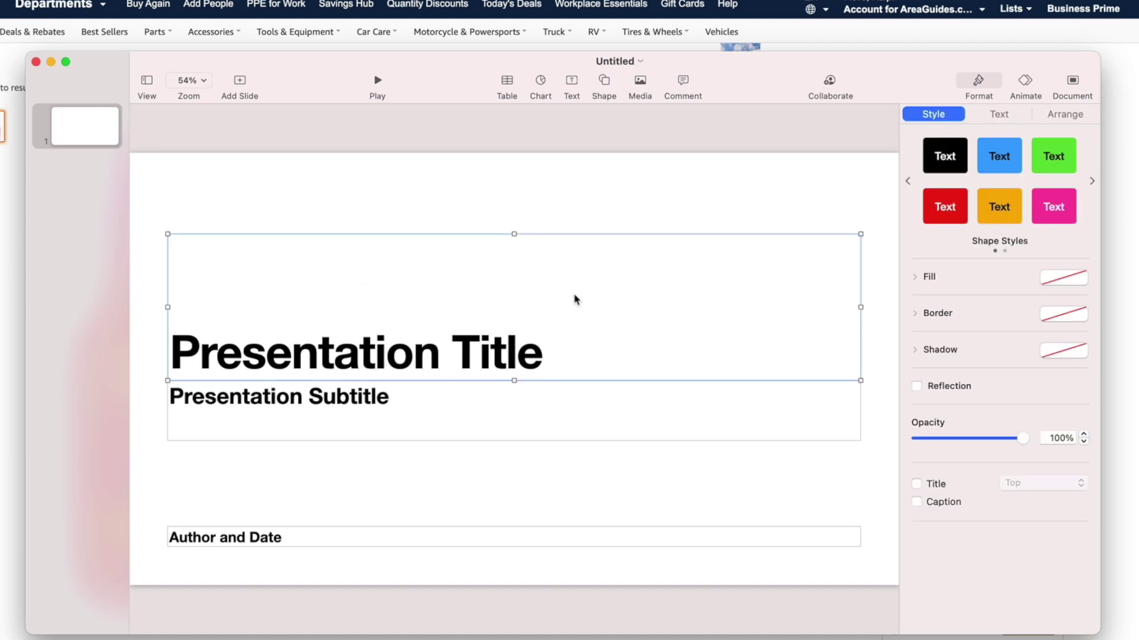
key(BackSpace)
click(579, 408)
key(BackSpace)
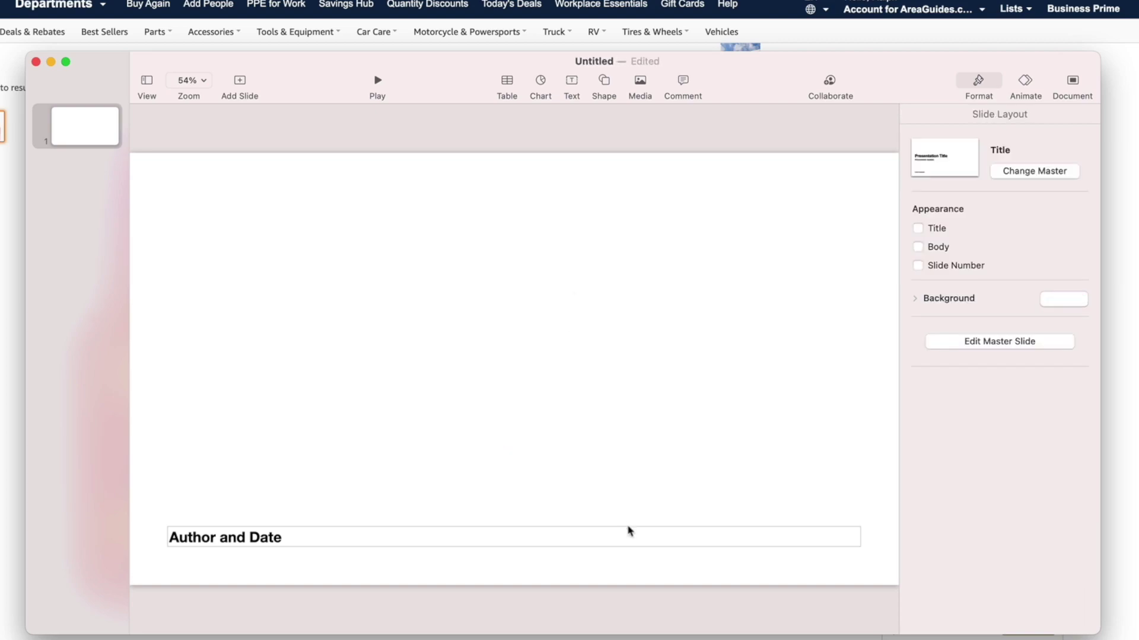
click(629, 536)
key(BackSpace)
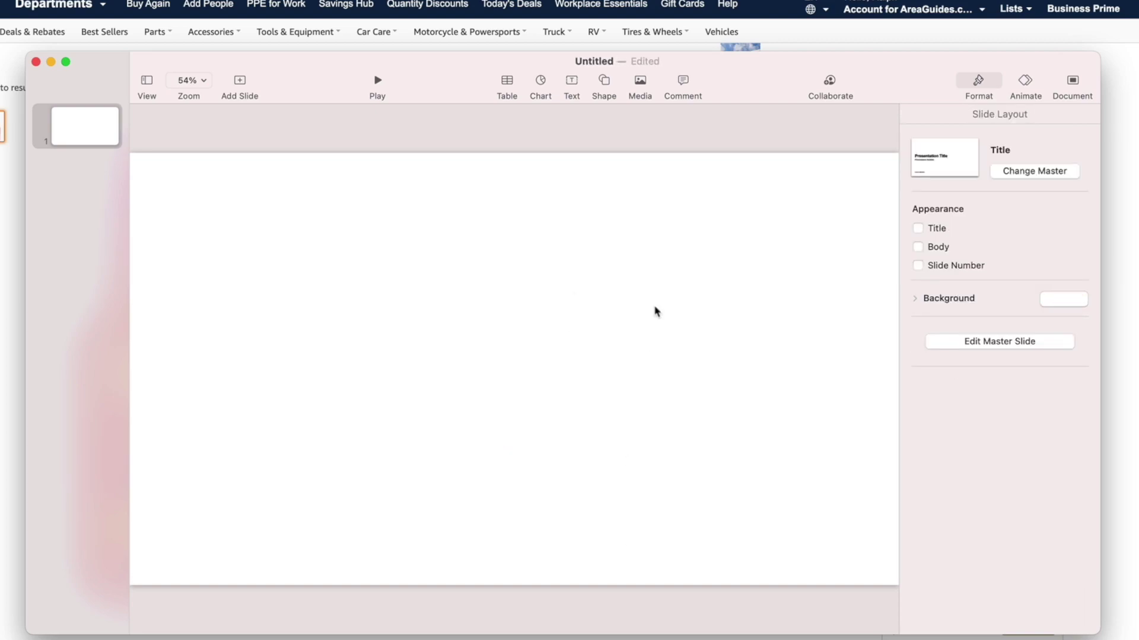
click(604, 84)
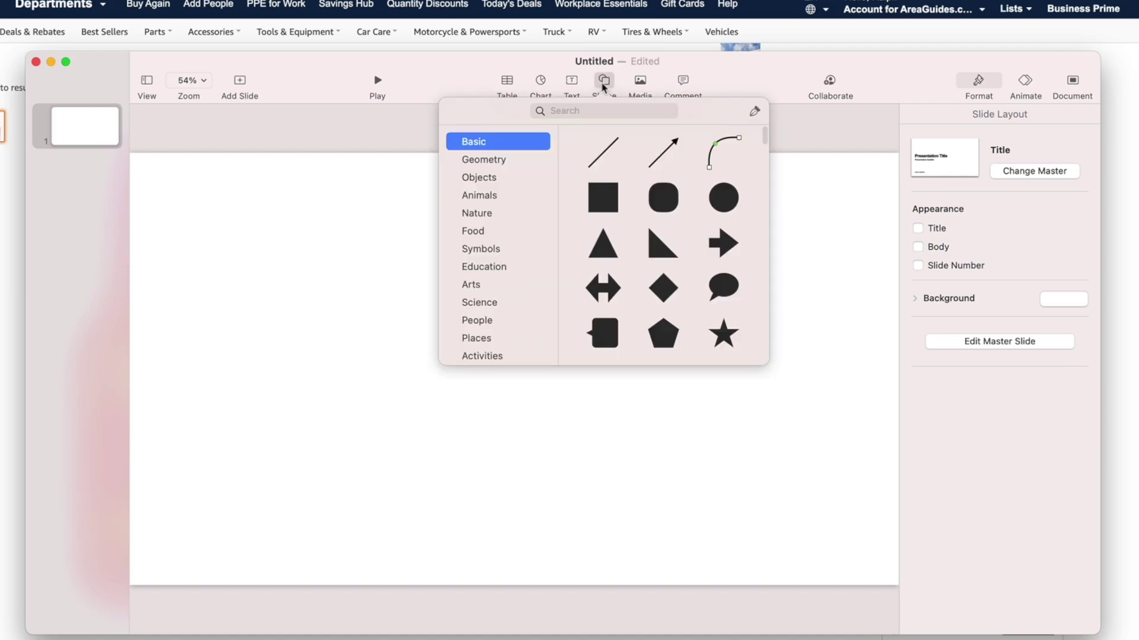
Insert a square and stretch it edge to edge into a black rectangle covering the slide.
click(613, 208)
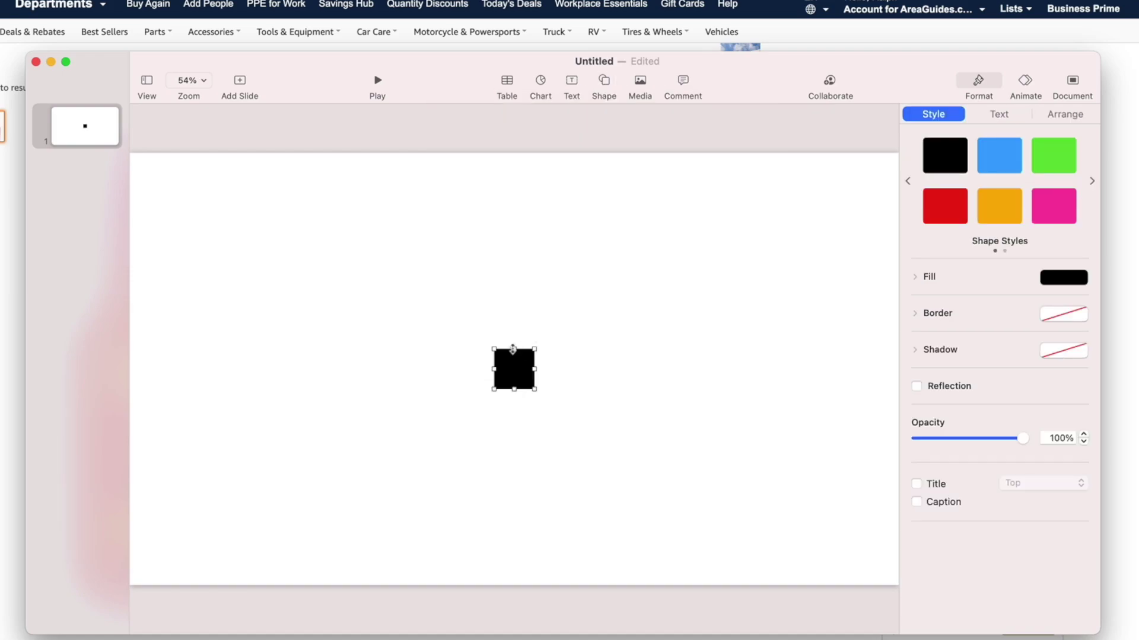
drag(494, 349, 169, 143)
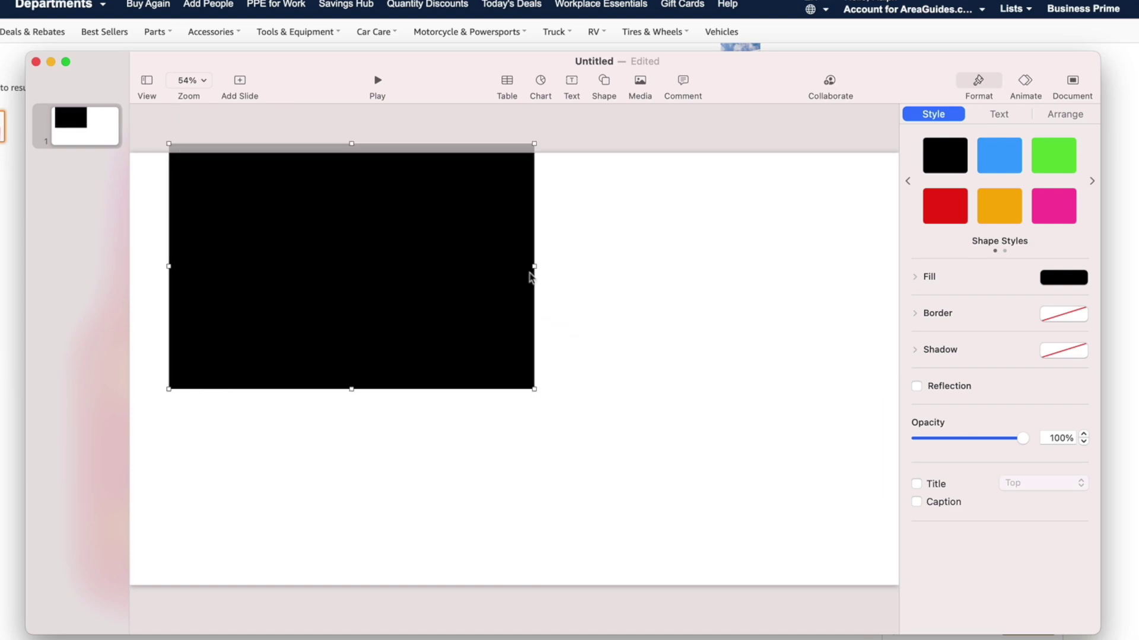
drag(534, 267, 907, 265)
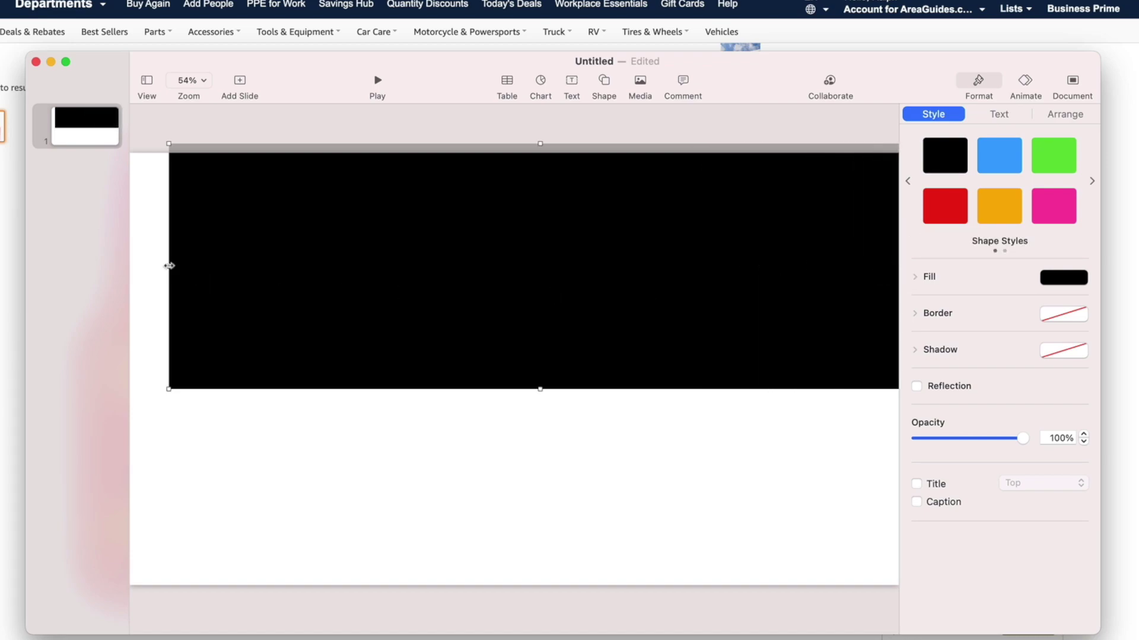
drag(169, 266, 130, 266)
drag(514, 391, 525, 594)
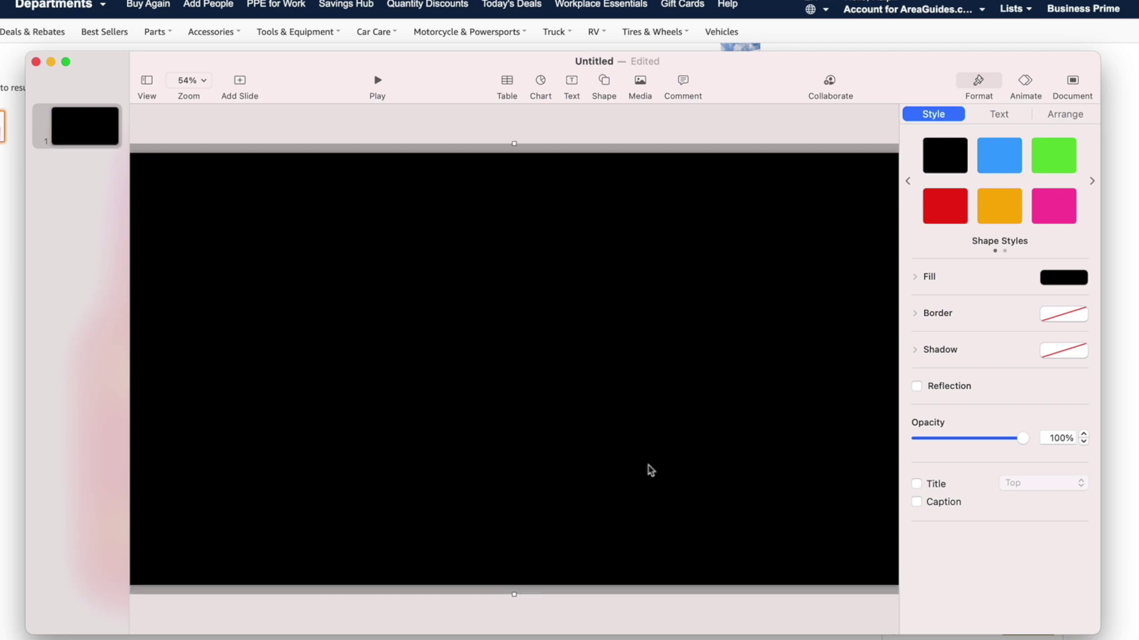
click(738, 141)
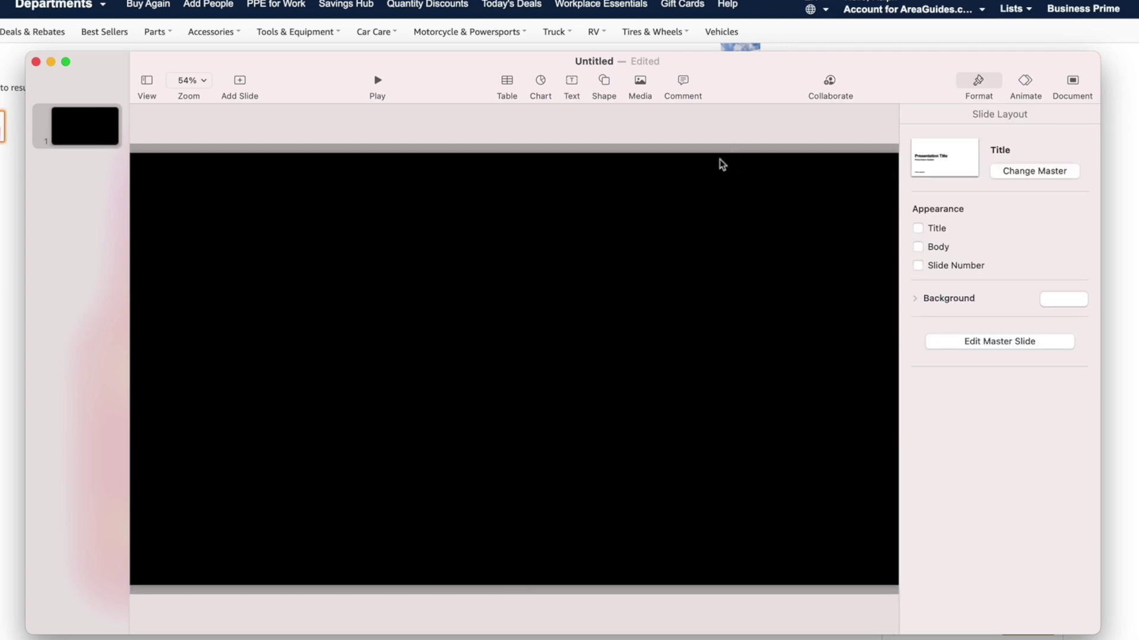
Fill the full-slide rectangle with the green Shape Style swatch.
right_click(667, 258)
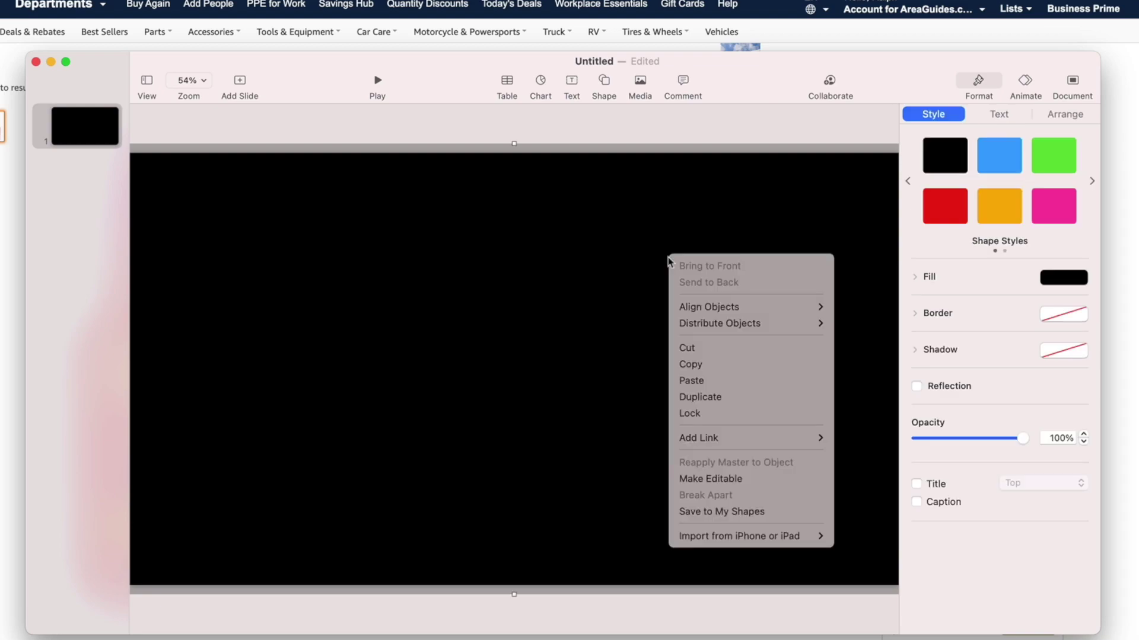
click(639, 240)
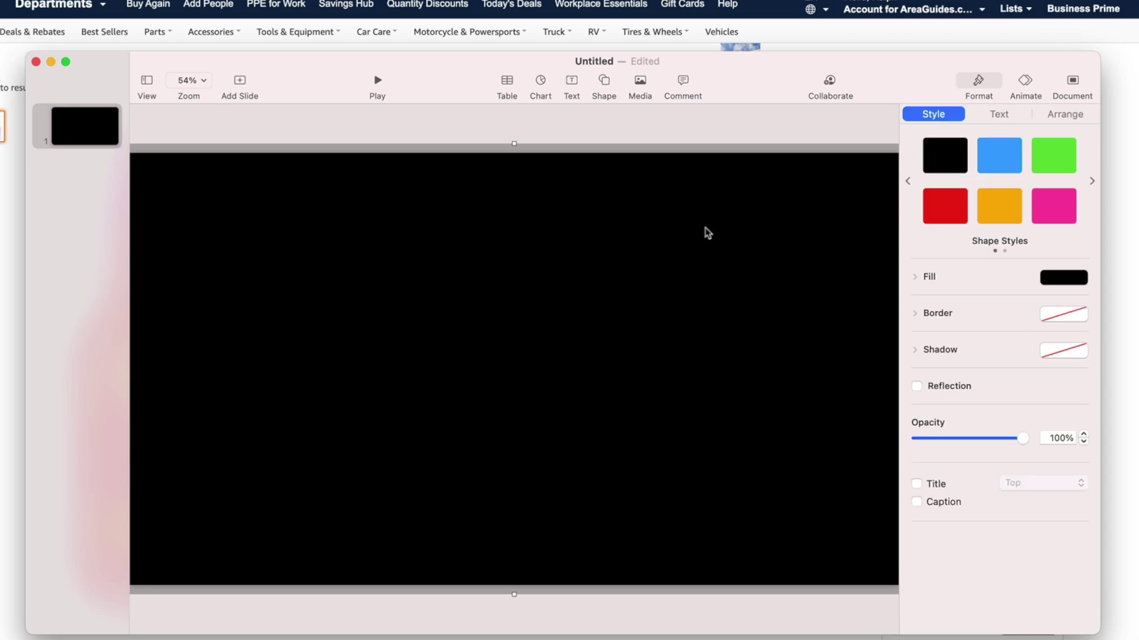
click(1051, 172)
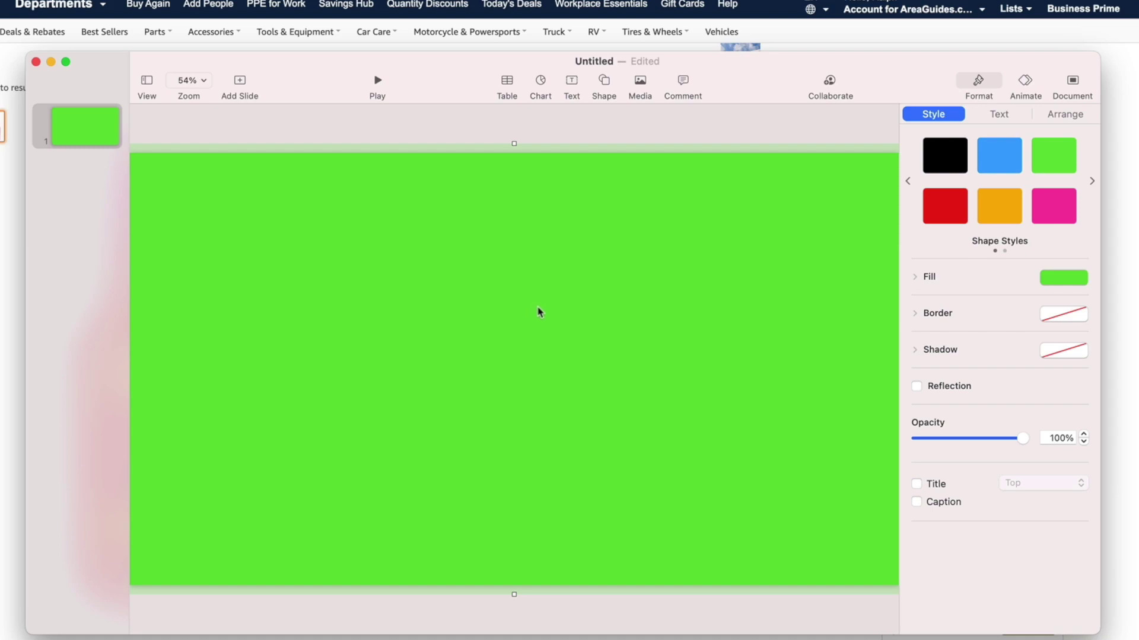
Lock the green rectangle in place so it stays fixed as the background.
right_click(622, 313)
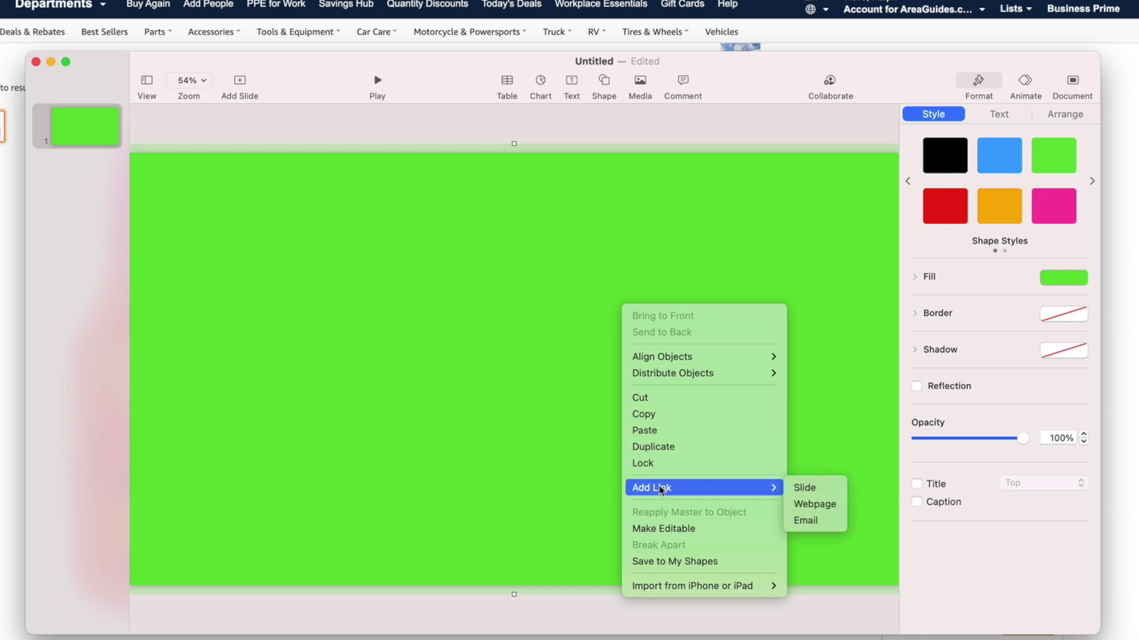
click(660, 463)
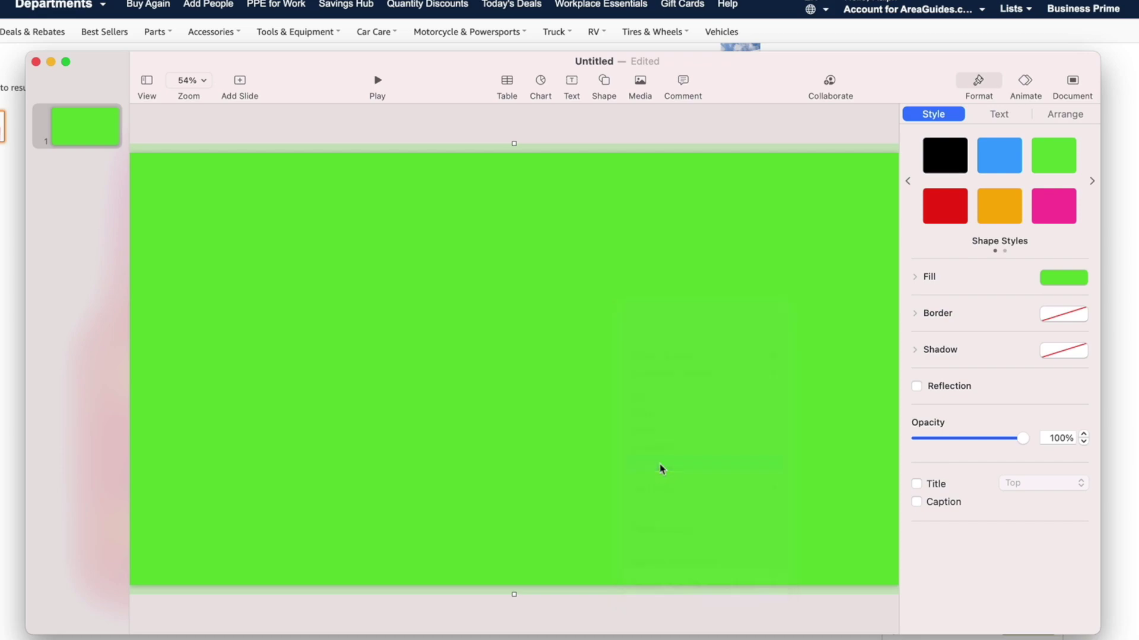
click(851, 133)
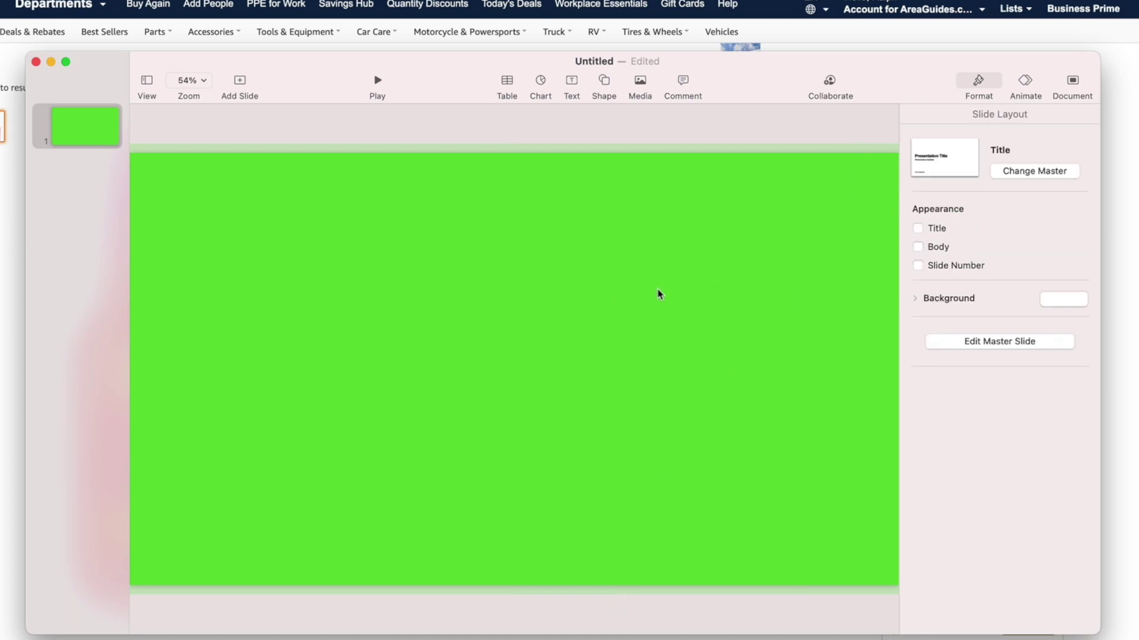
right_click(603, 297)
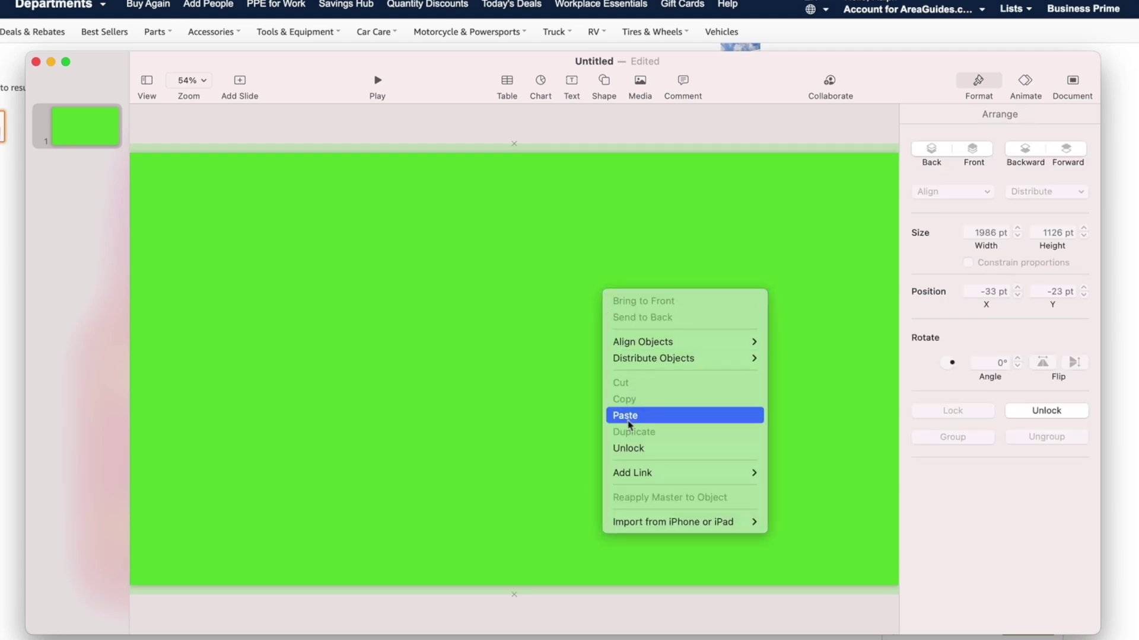
click(560, 344)
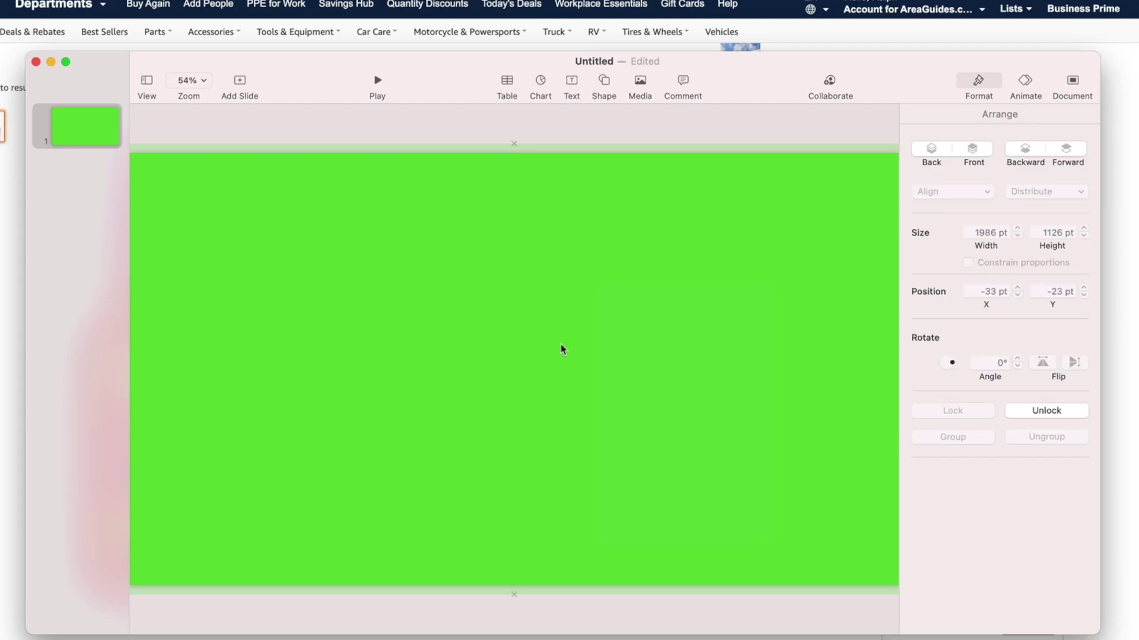
right_click(739, 211)
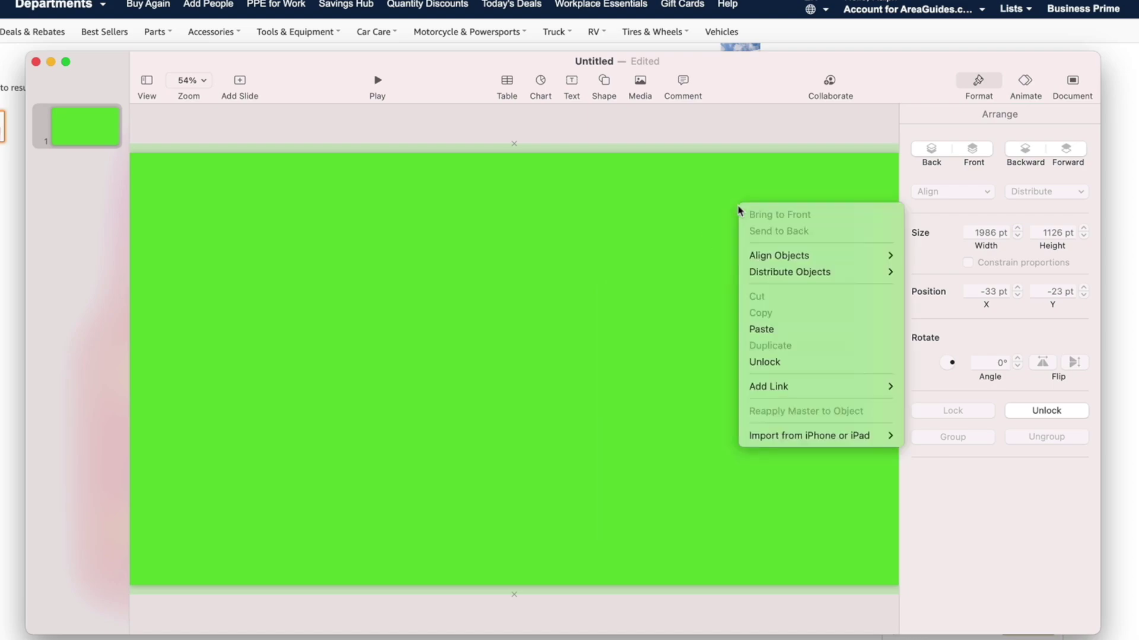
click(772, 363)
right_click(659, 245)
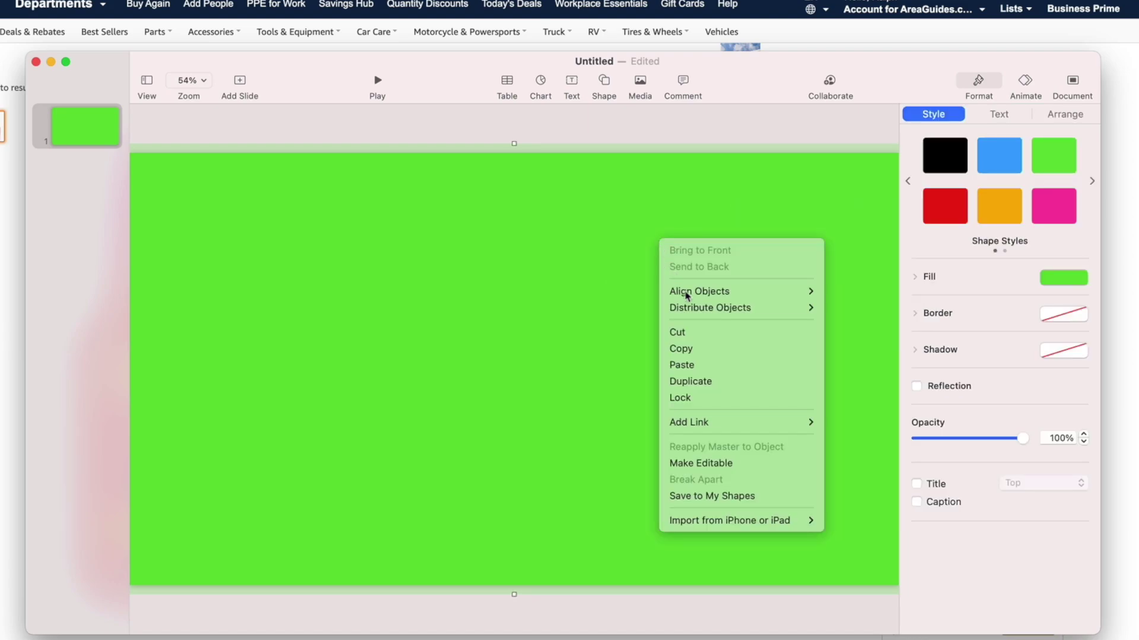
click(690, 398)
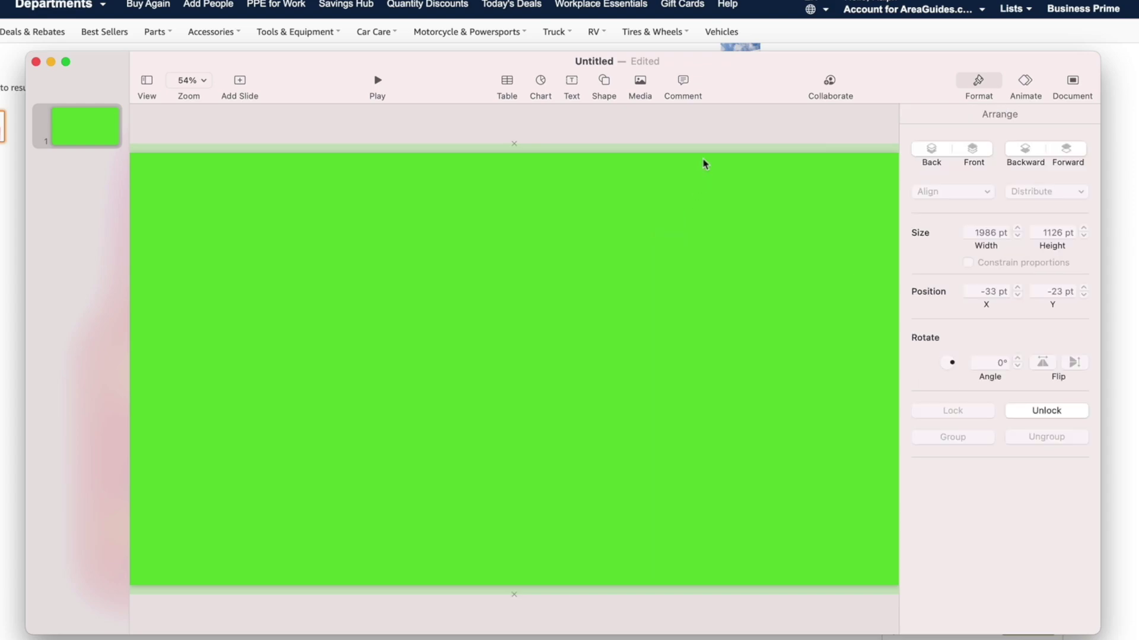
click(716, 141)
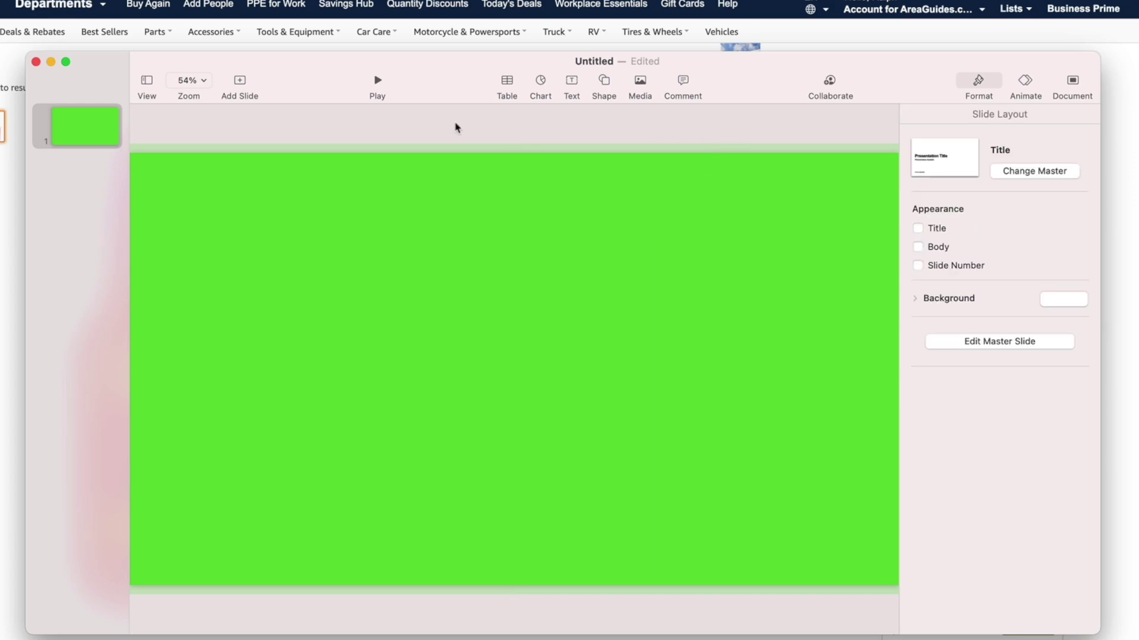
Insert a rounded square and move it to the slide's lower left as a bar.
click(603, 84)
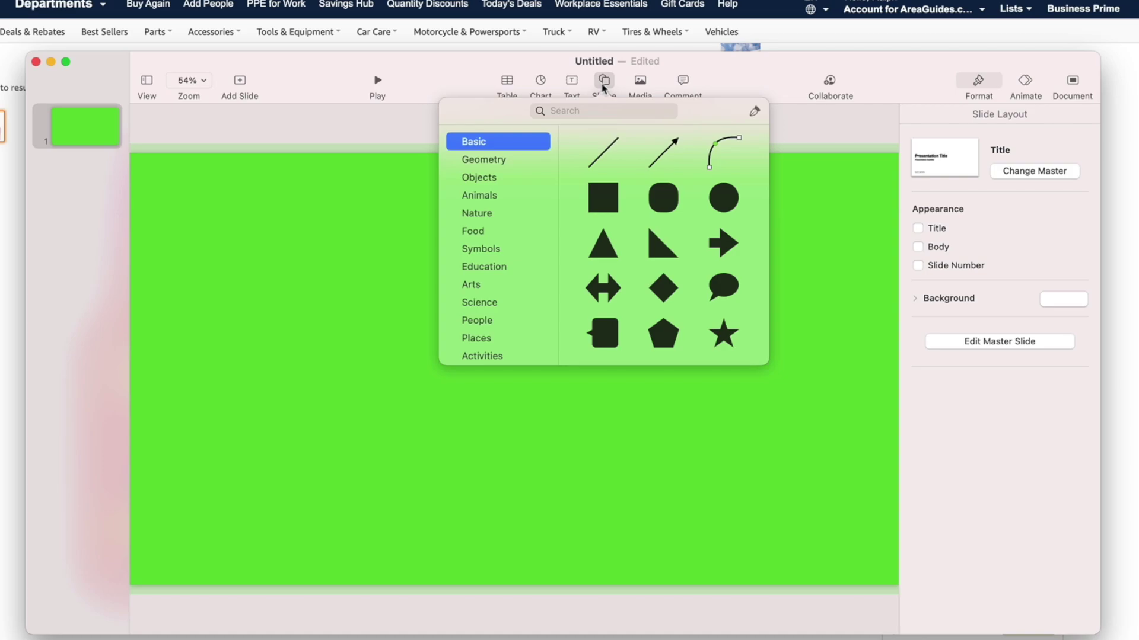
click(661, 199)
drag(521, 383, 479, 517)
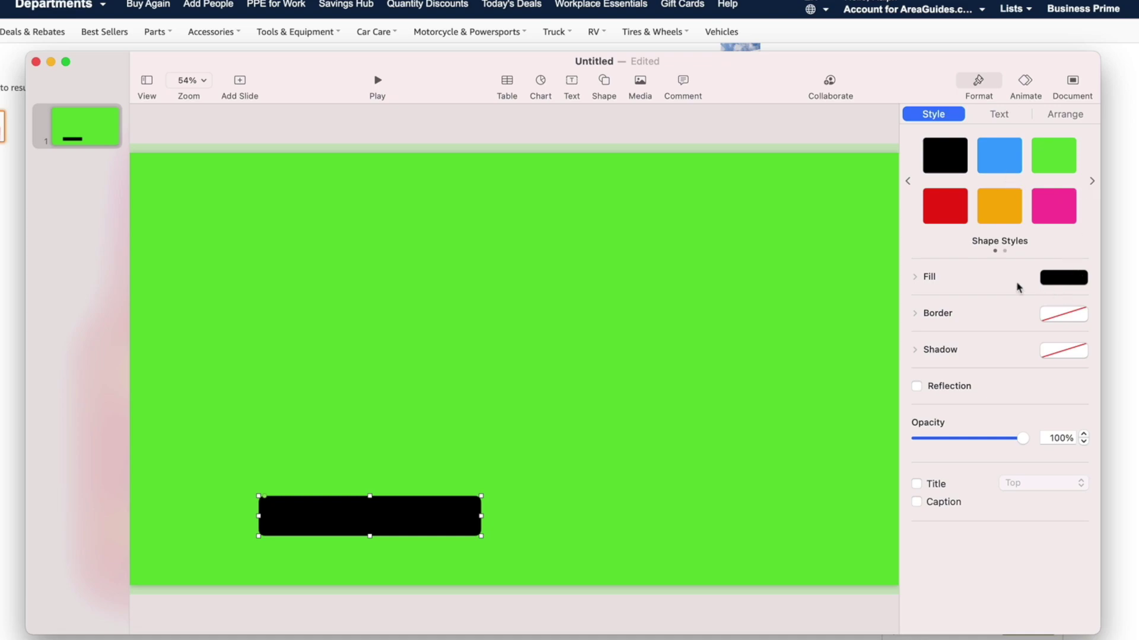
Fill the bar with light purple picked from the colour wheel.
click(920, 280)
click(951, 322)
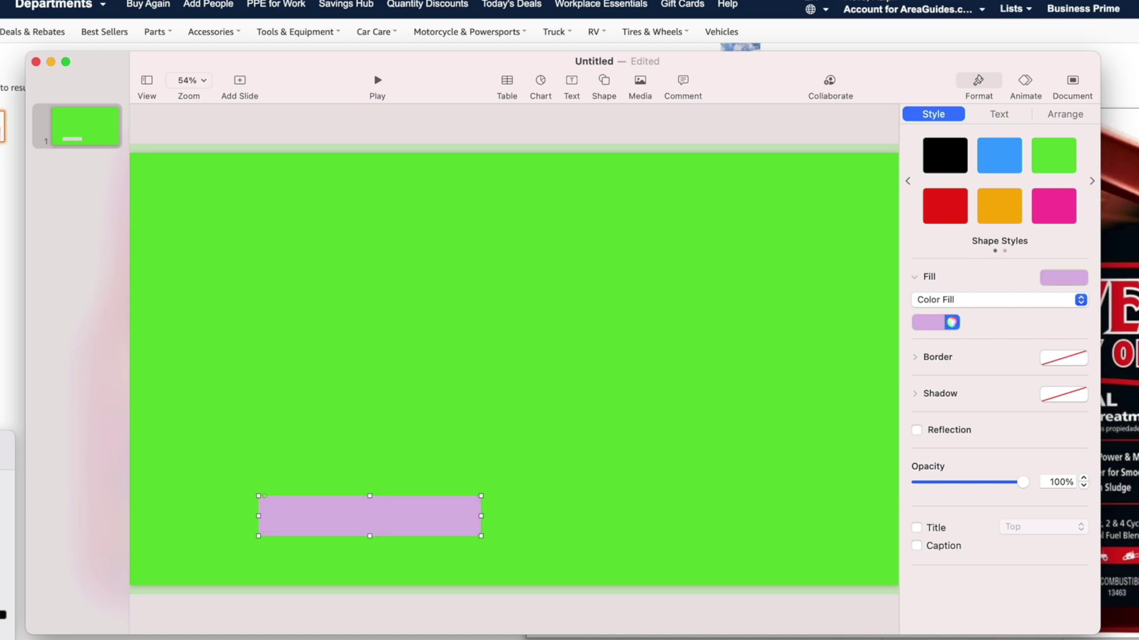
drag(3, 427, 868, 340)
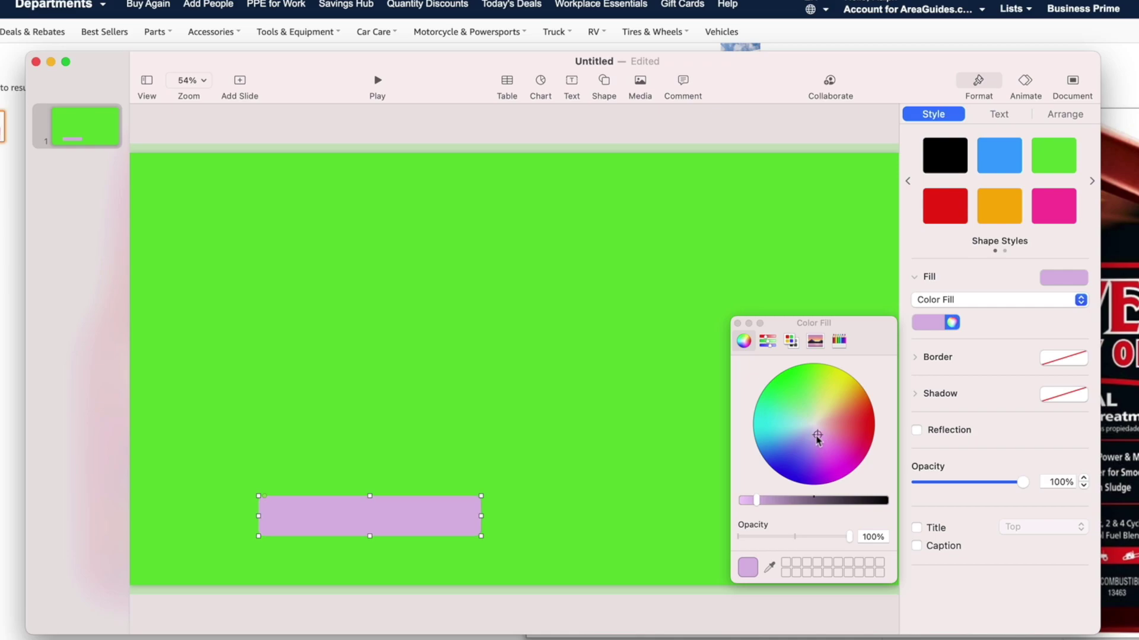
click(737, 324)
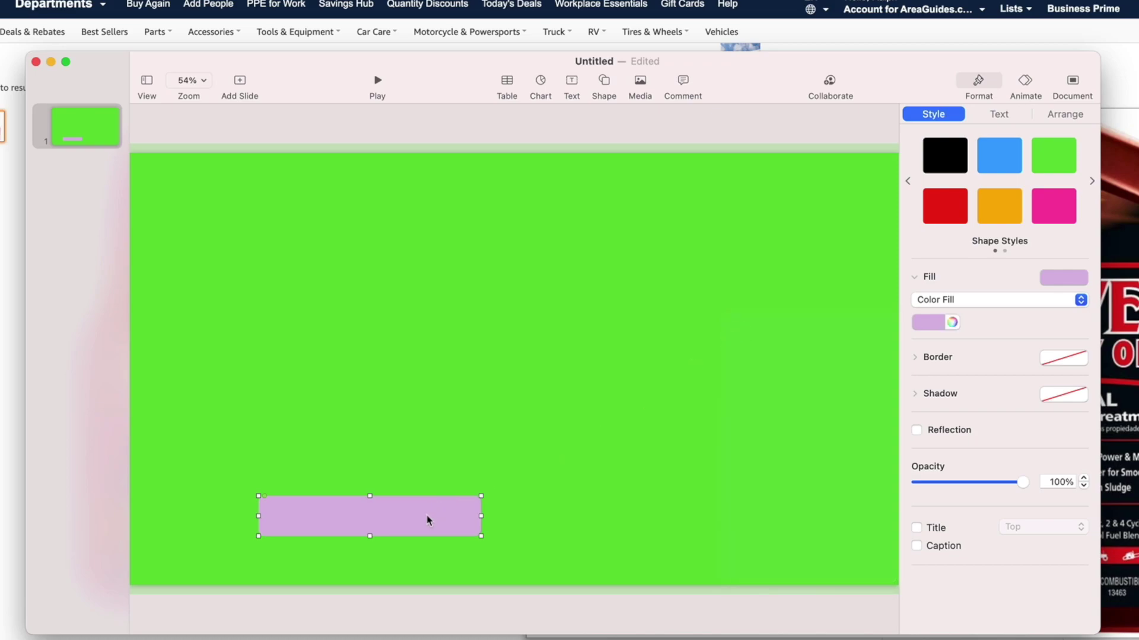
Type 'BriFitDance.com' inside the purple bar.
click(1002, 115)
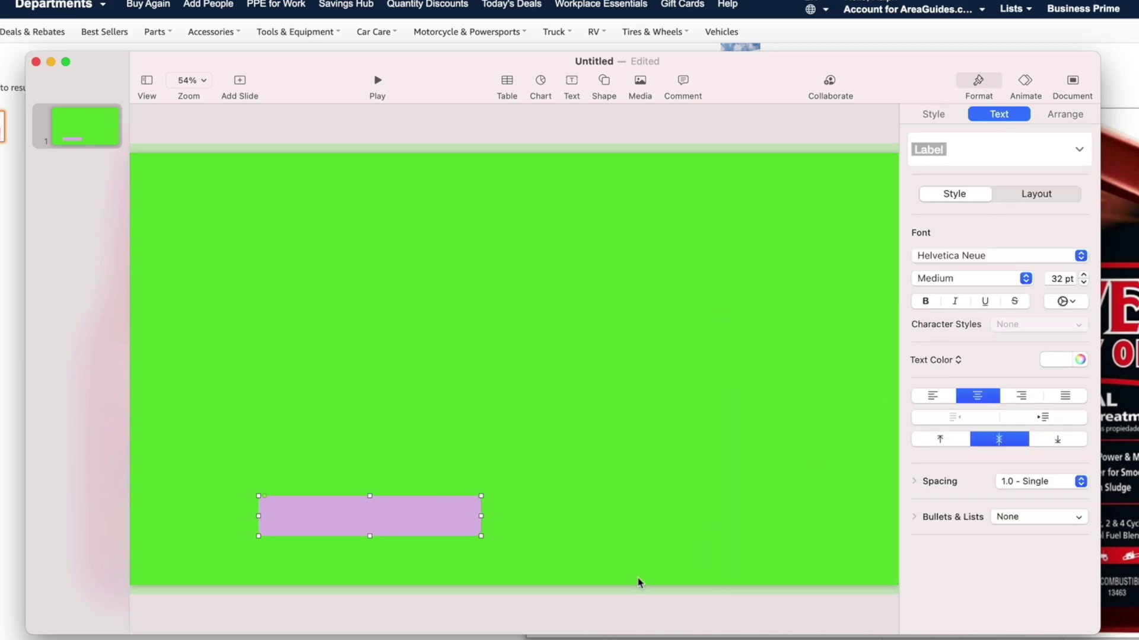
double_click(370, 528)
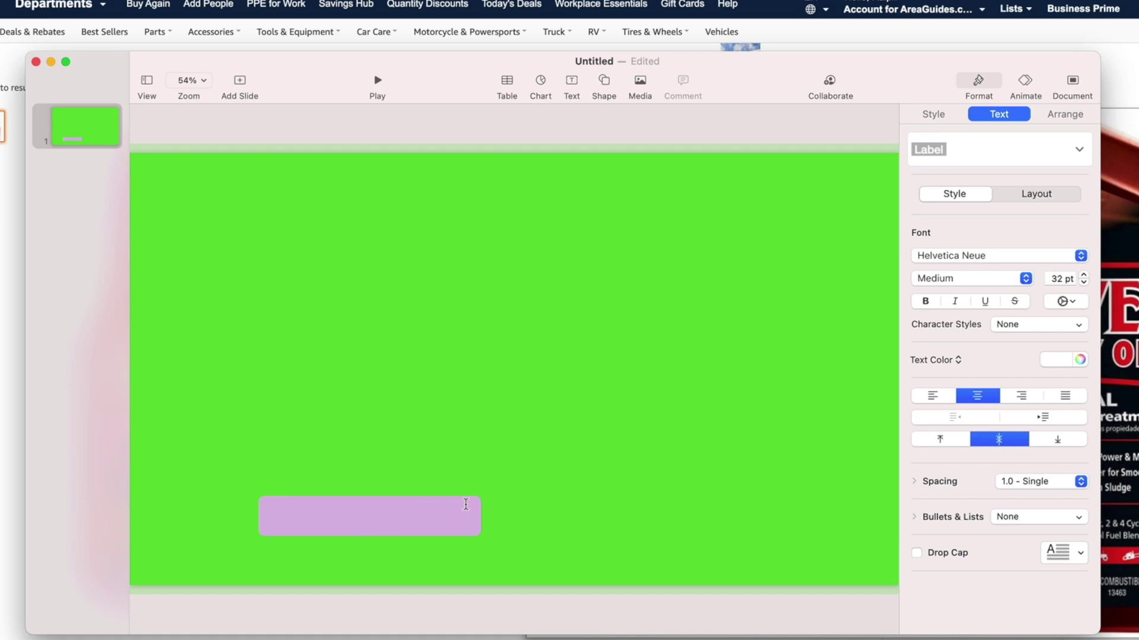
text(BriFitDance.com)
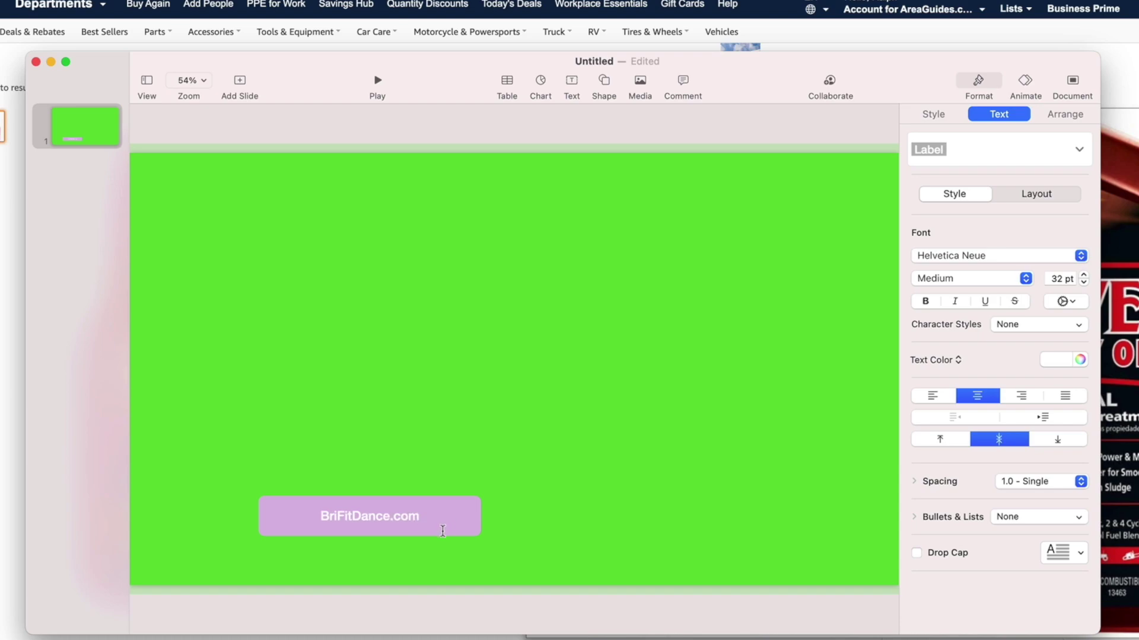
Raise the BriFitDance.com label text from 32 pt to 39 pt.
drag(320, 514, 435, 514)
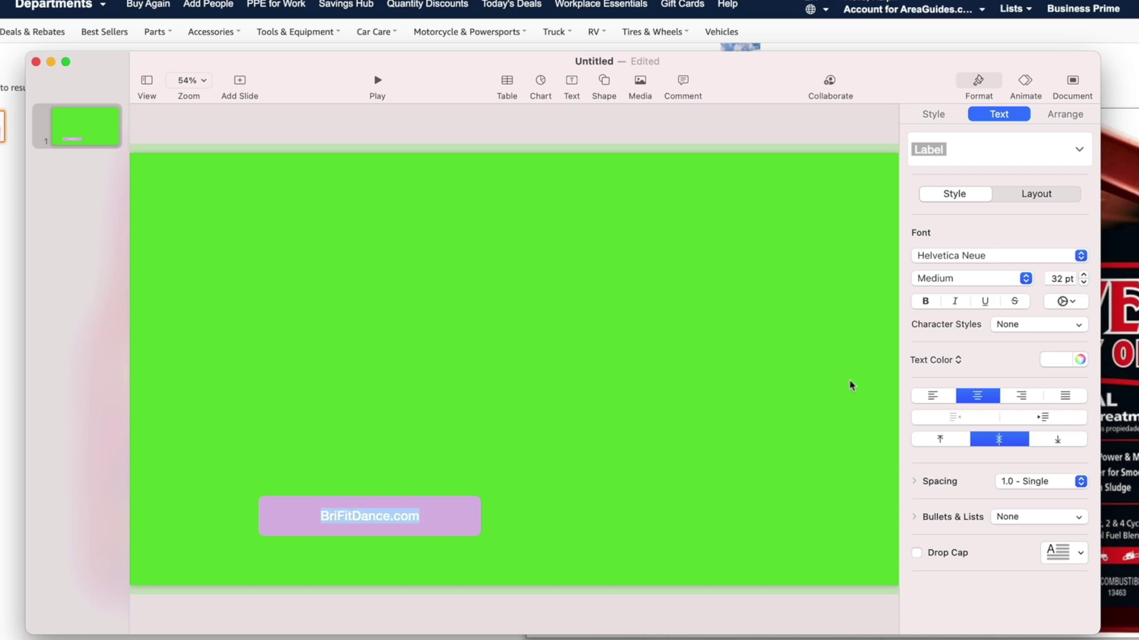
click(1084, 276)
click(1084, 275)
click(1084, 276)
click(1083, 276)
click(1083, 276)
click(1083, 276)
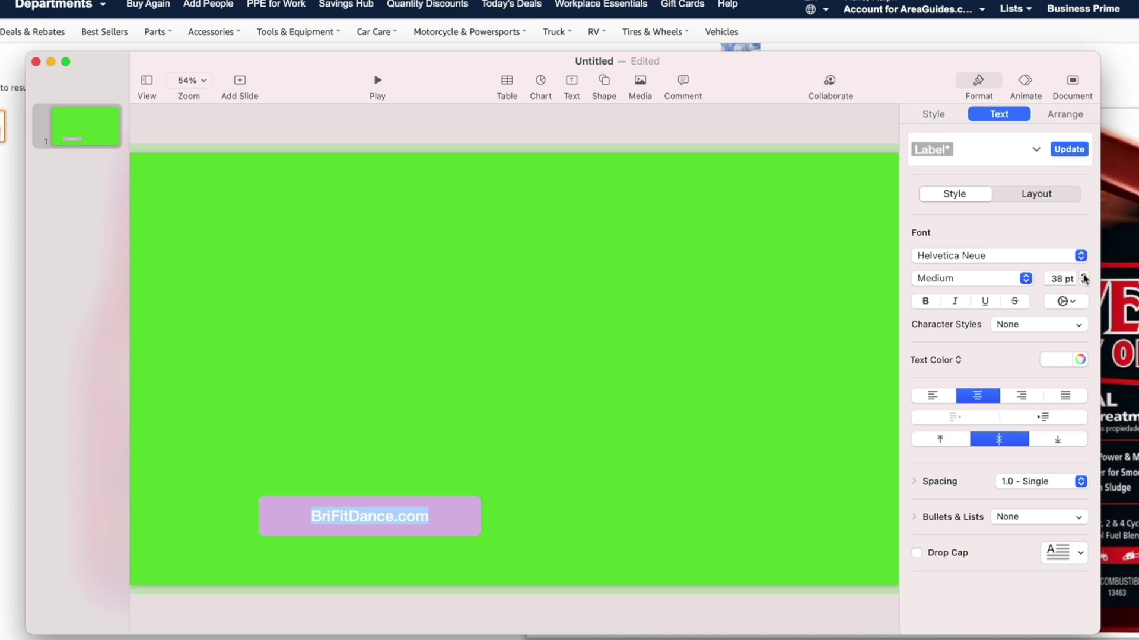
click(1083, 276)
click(306, 515)
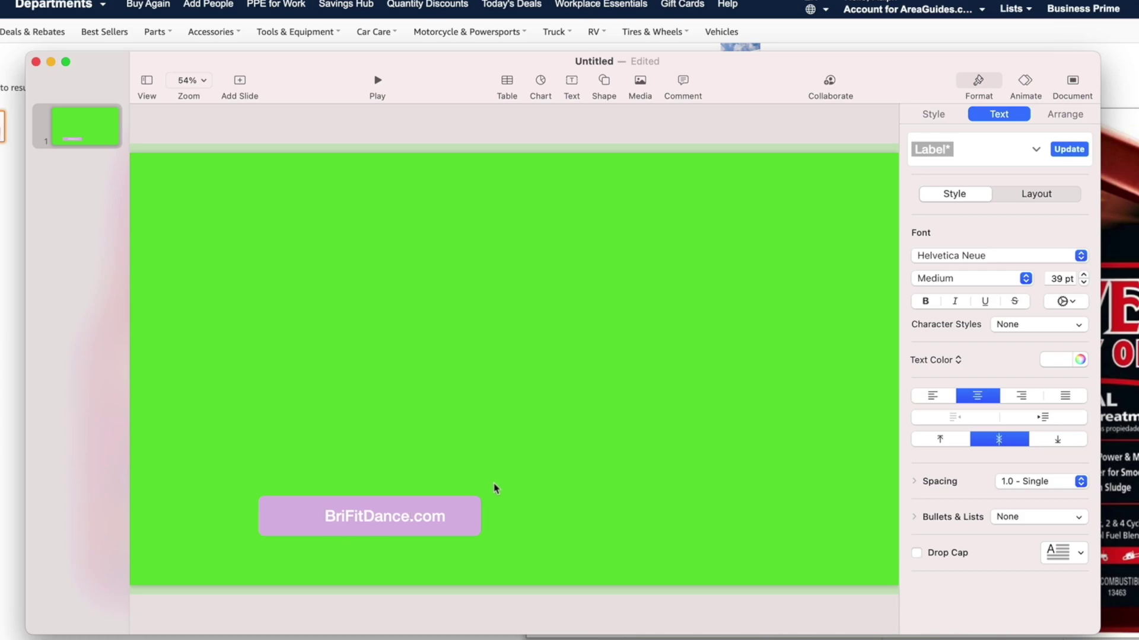
Delete the leading spaces before BriFitDance.com so it sits centred in the label.
click(501, 507)
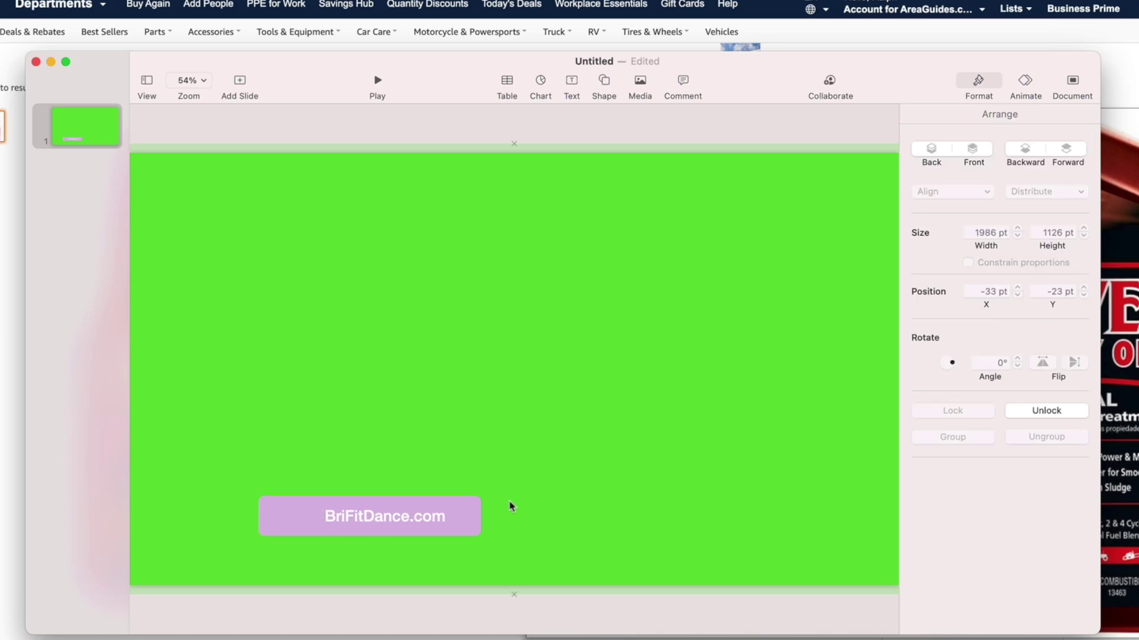
click(417, 521)
double_click(363, 522)
click(326, 517)
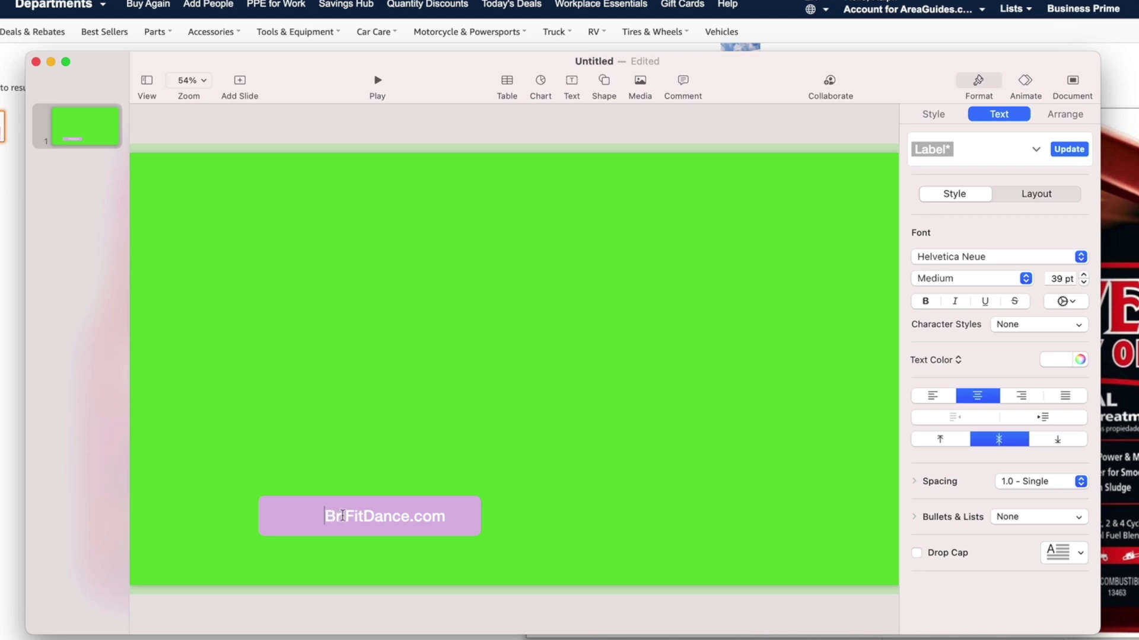
drag(328, 518, 367, 515)
click(360, 517)
drag(328, 519, 450, 519)
click(331, 520)
double_click(335, 517)
click(326, 518)
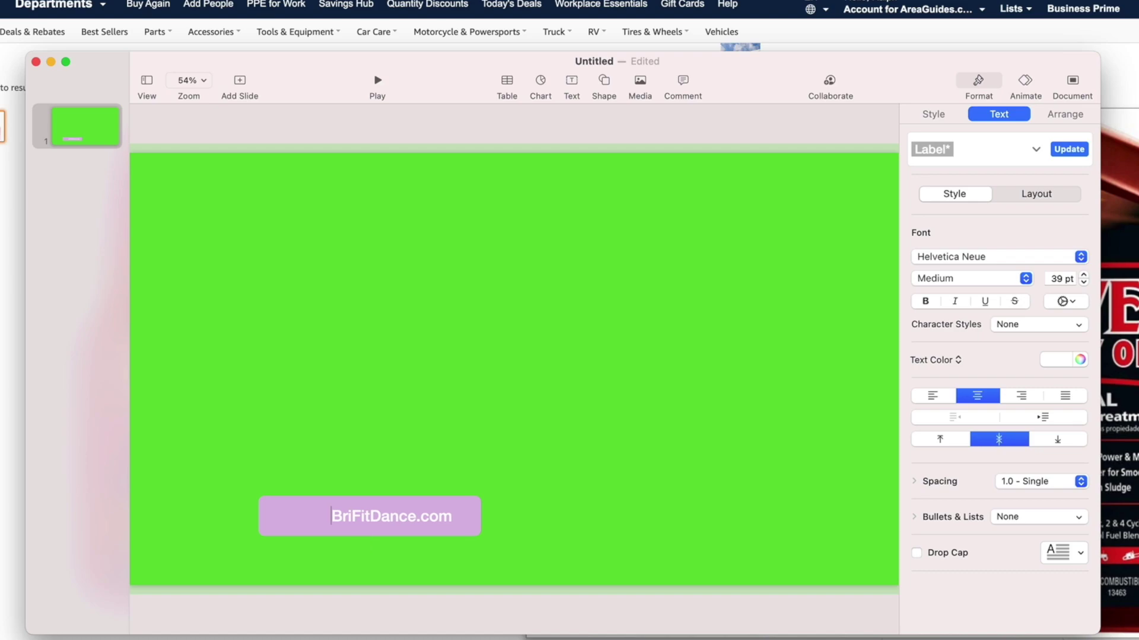
key(BackSpace)
key(BackSpace)
key(BackSpace)
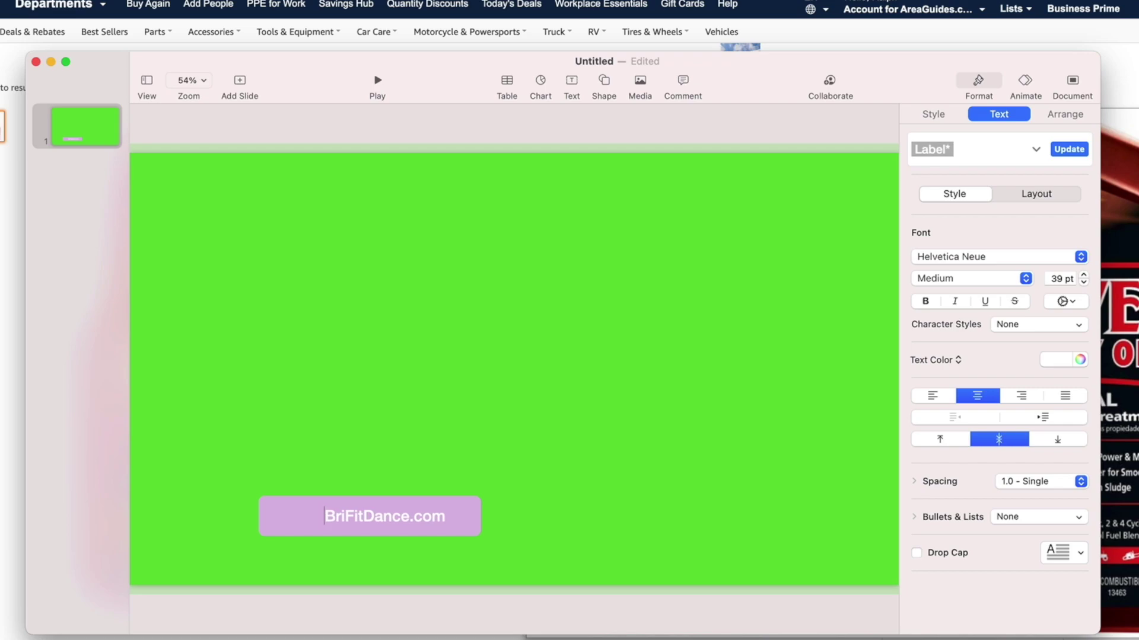
key(BackSpace)
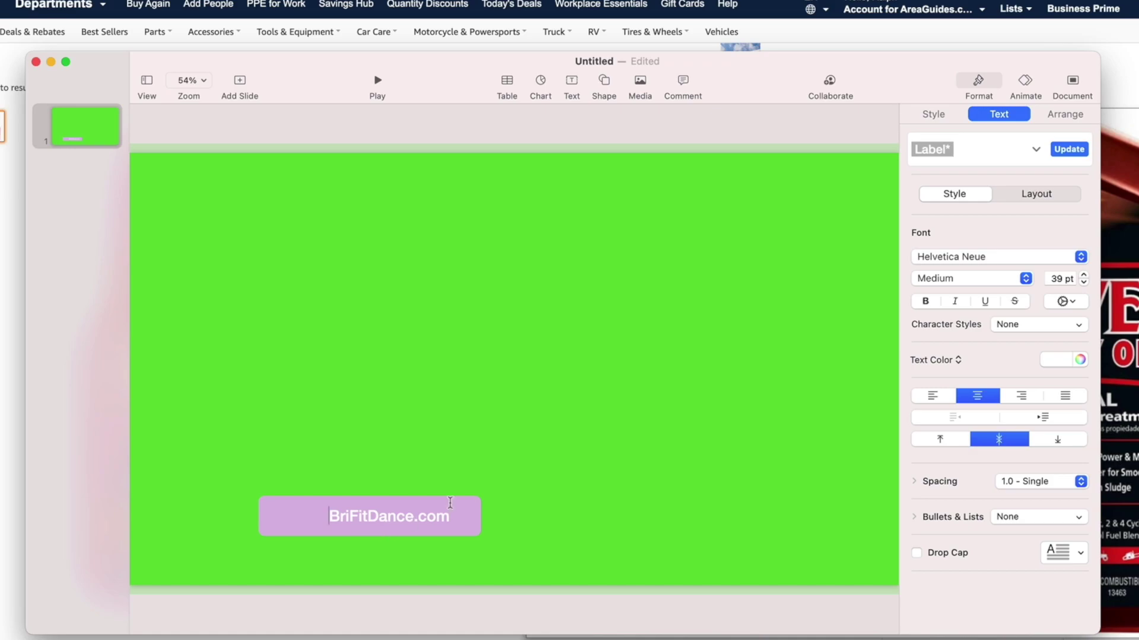
Make the BriFitDance.com label text bold.
click(668, 393)
click(465, 534)
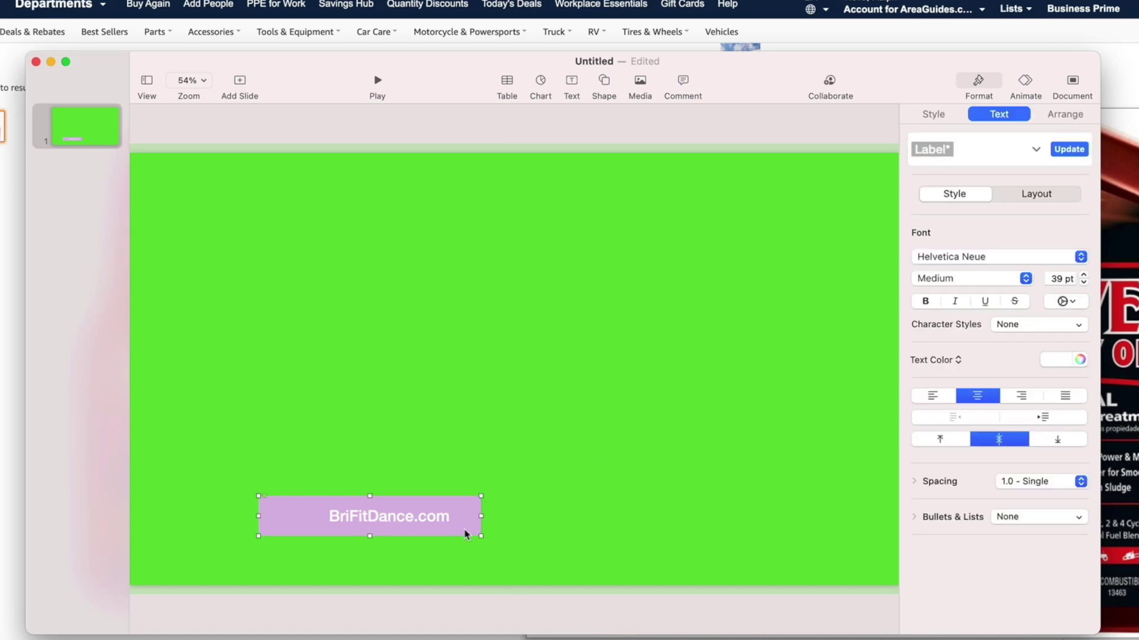
double_click(350, 520)
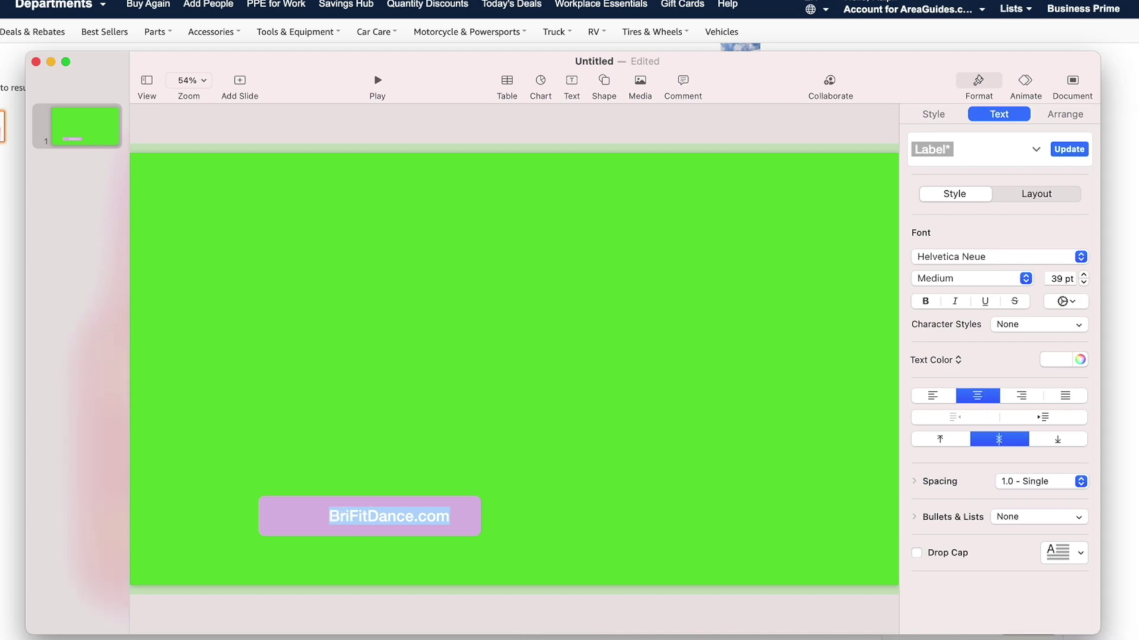
click(924, 304)
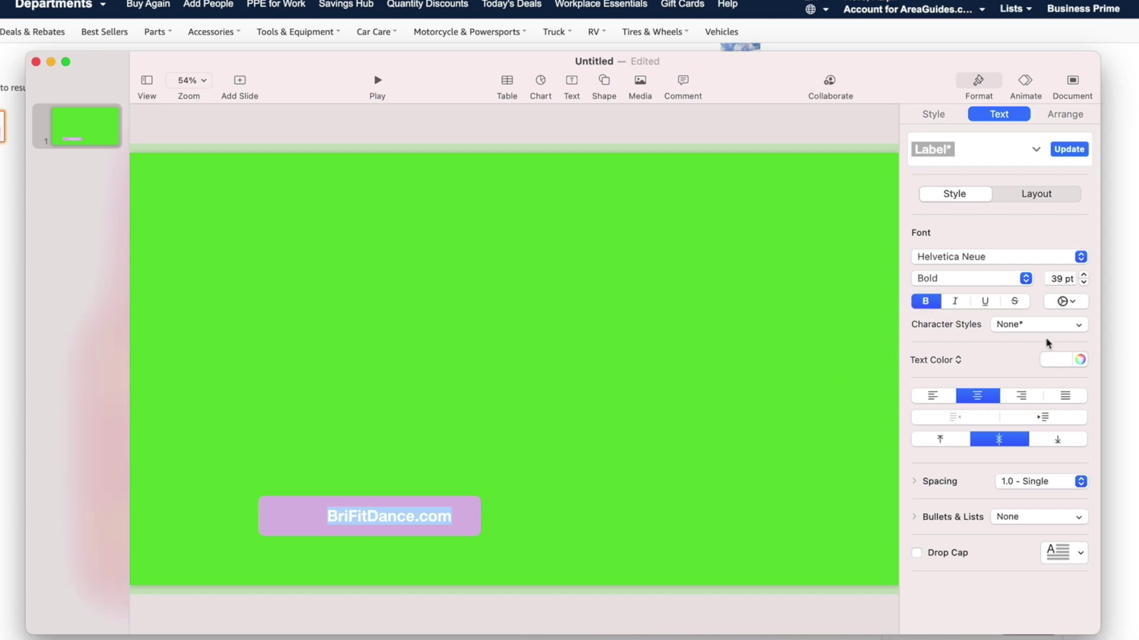
Change the label font to Chalkboard.
click(991, 257)
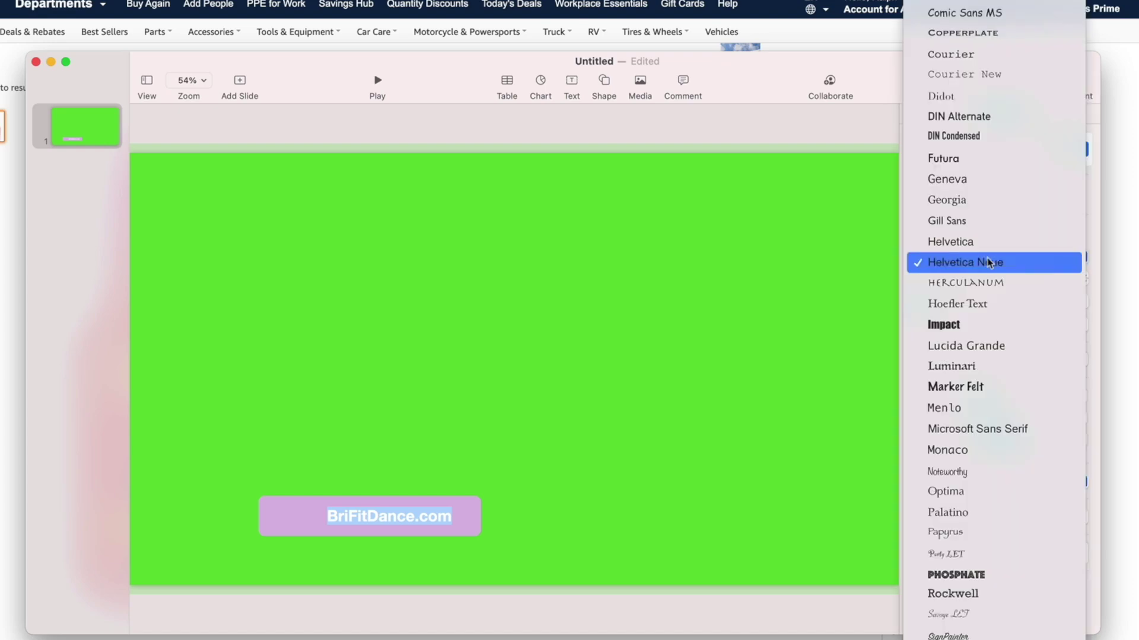
scroll(982, 184, up, 4)
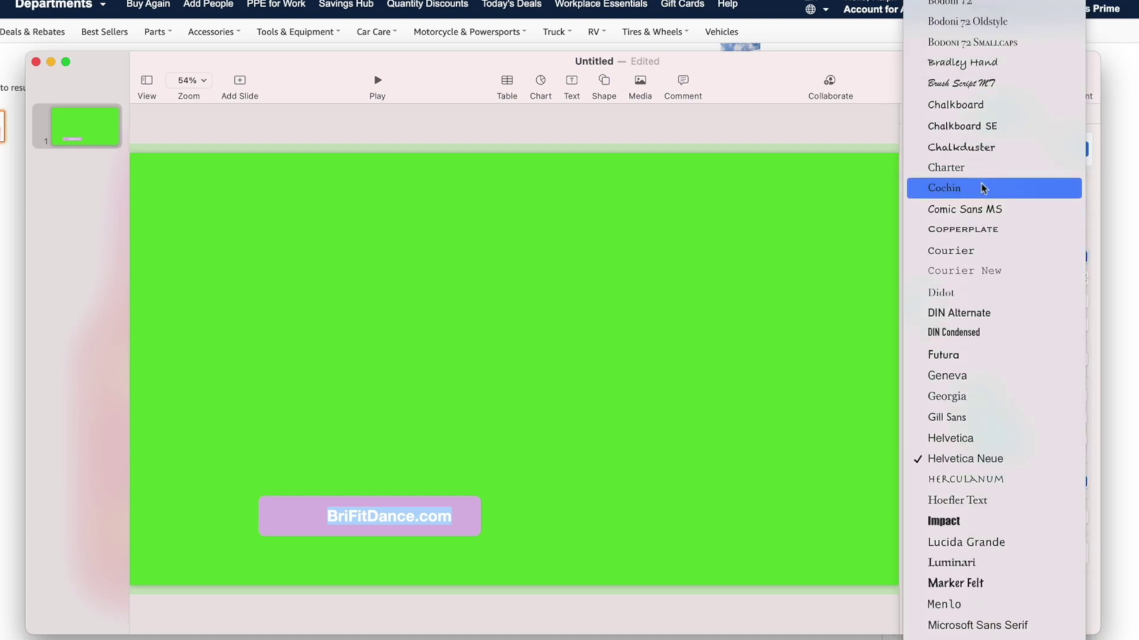
click(988, 113)
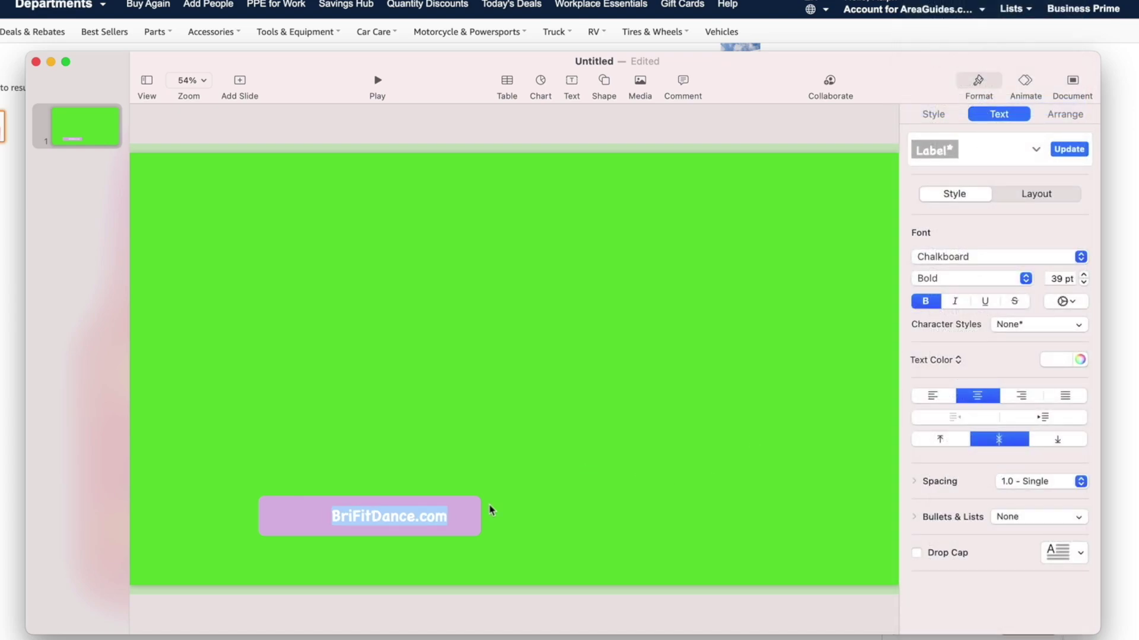
click(453, 521)
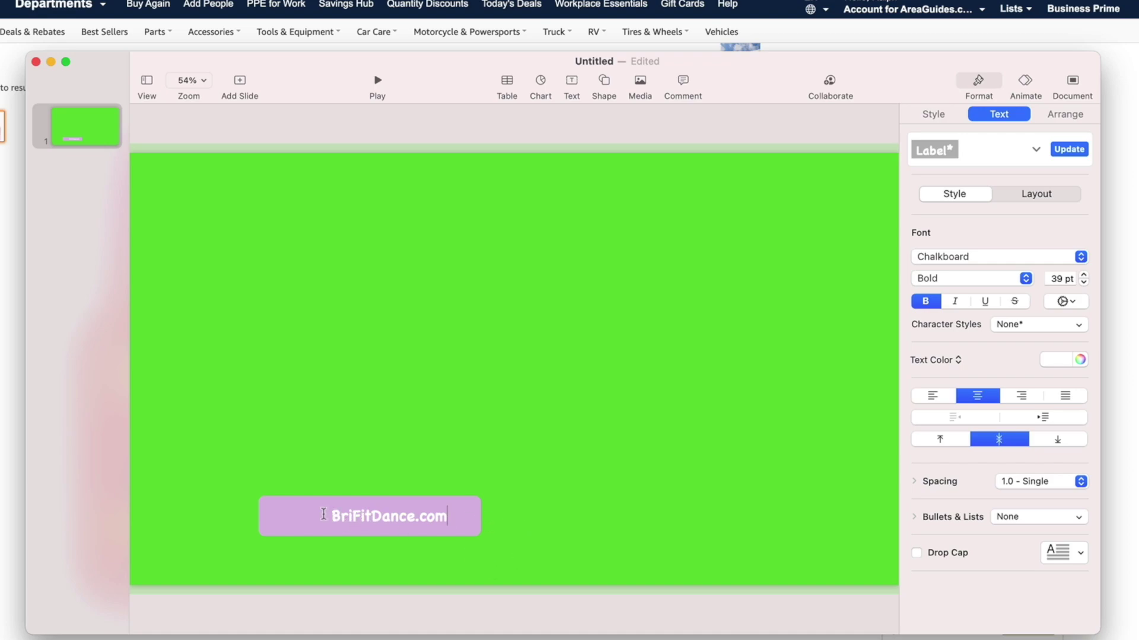
Colour the BriFitDance.com text a dark purple from the colour wheel.
drag(323, 515, 452, 516)
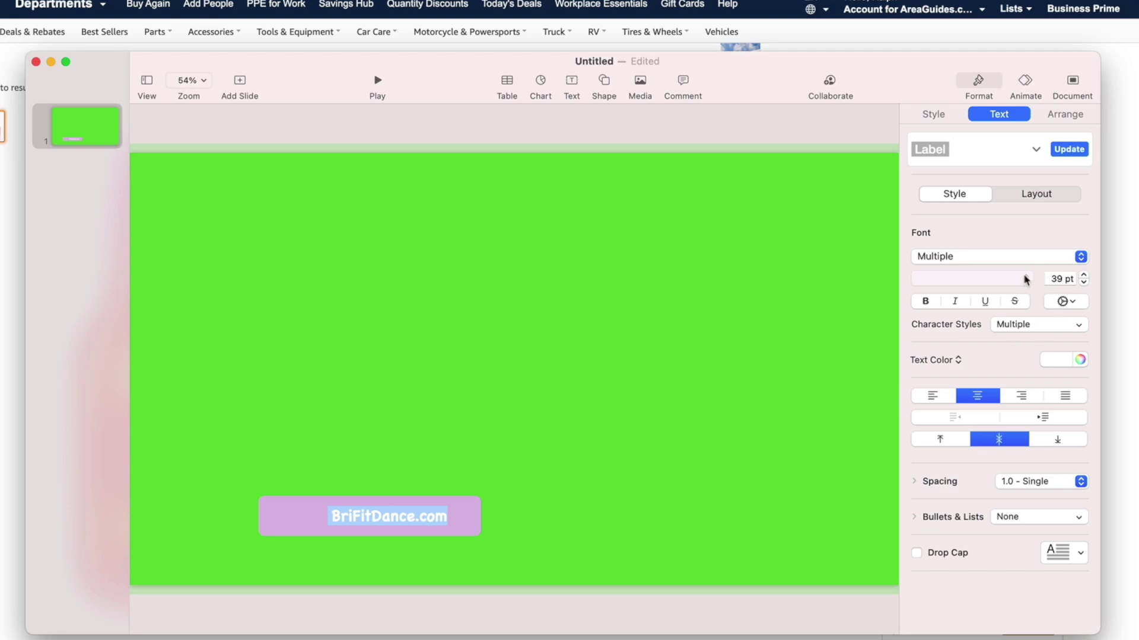
click(1080, 359)
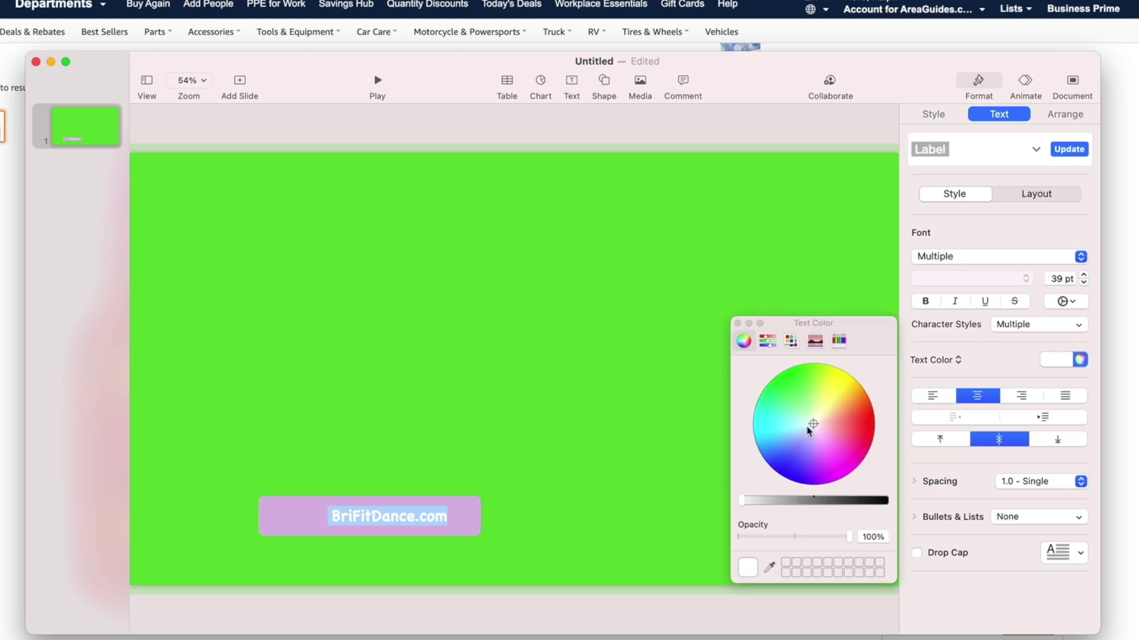
drag(809, 431, 826, 465)
click(625, 498)
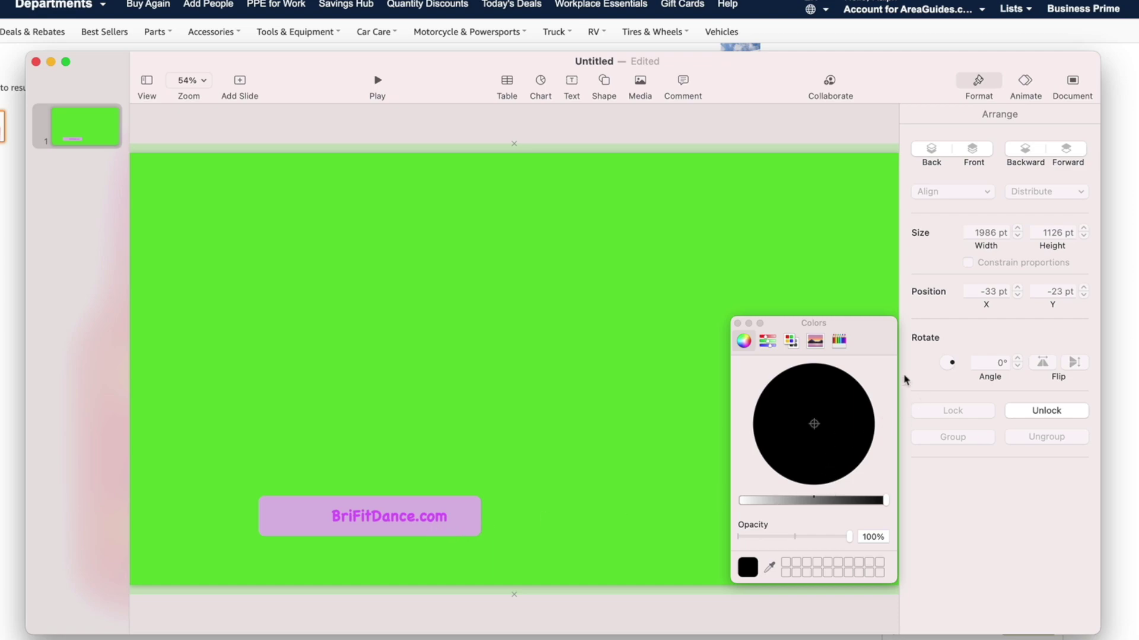
click(759, 500)
drag(811, 434, 817, 468)
click(808, 501)
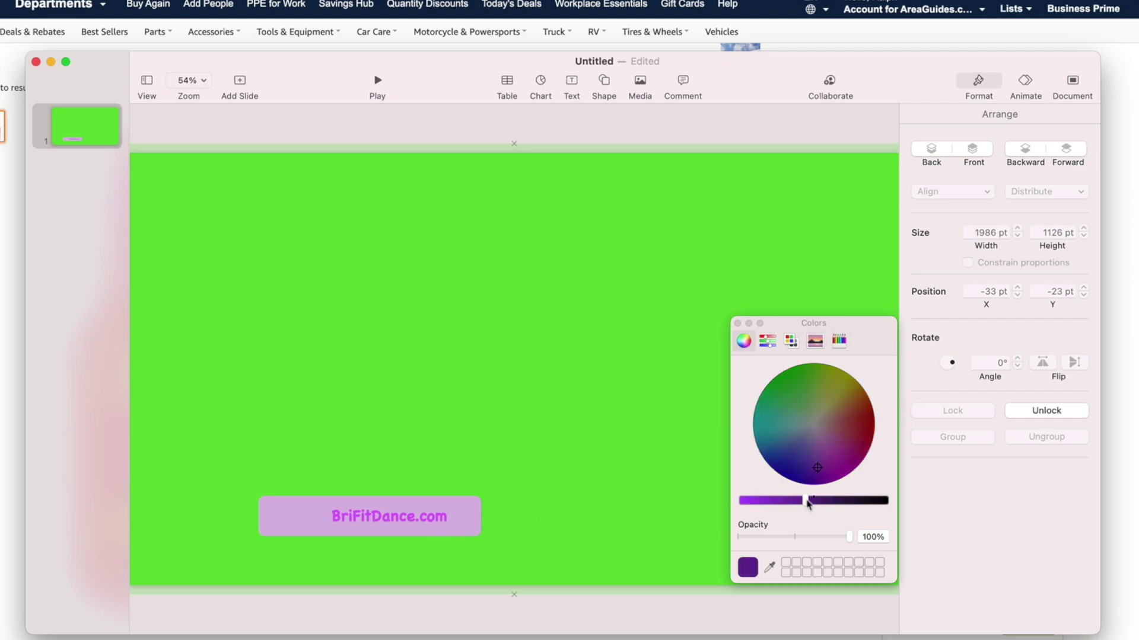
click(386, 518)
double_click(344, 518)
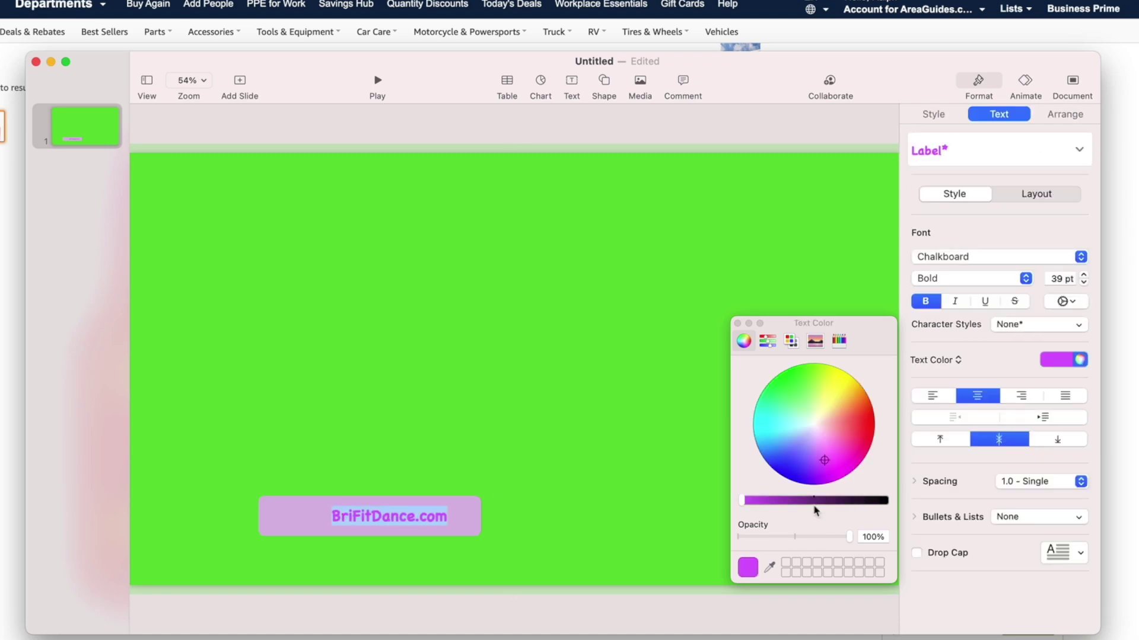
drag(814, 501, 781, 501)
click(648, 519)
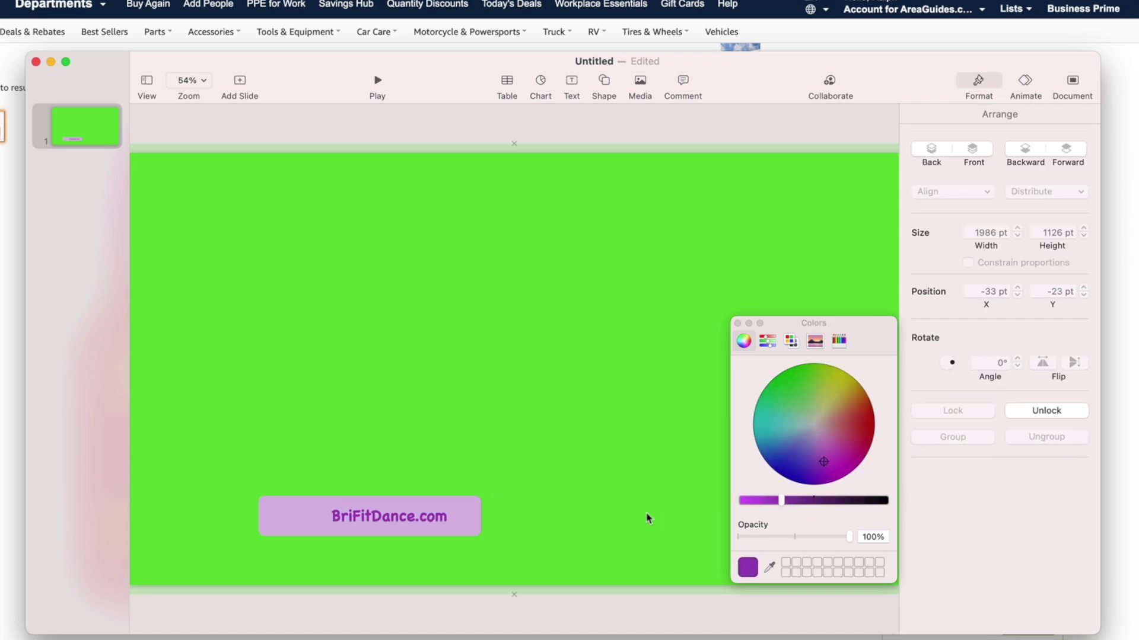
click(737, 323)
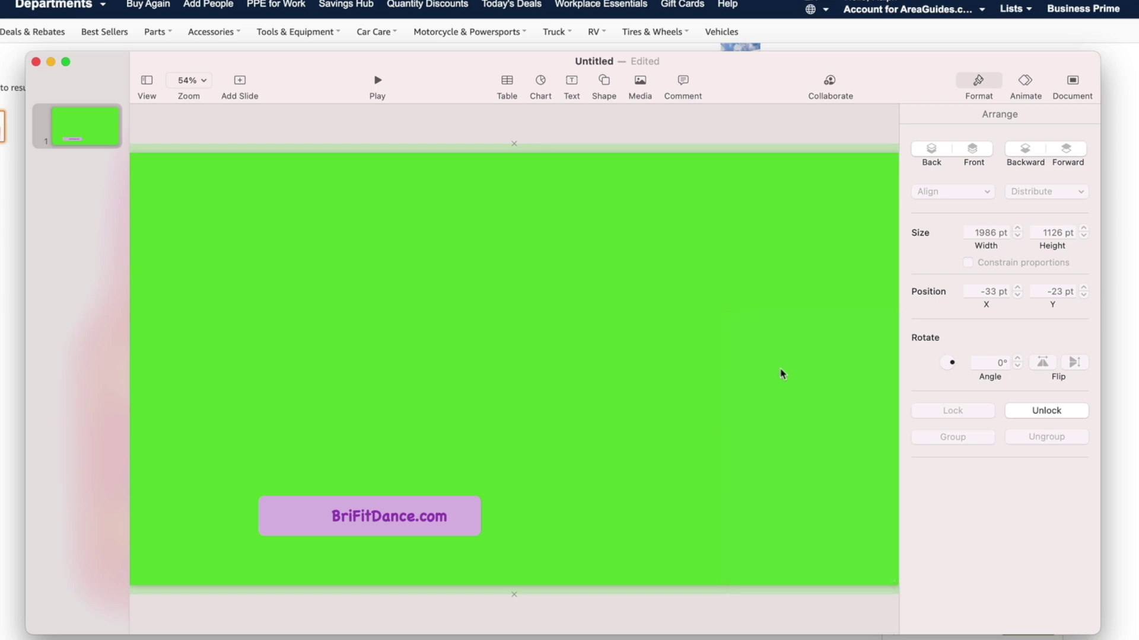
Drag the desktop PNG of the woman in a hat into the slide navigator, creating slide 2.
click(818, 121)
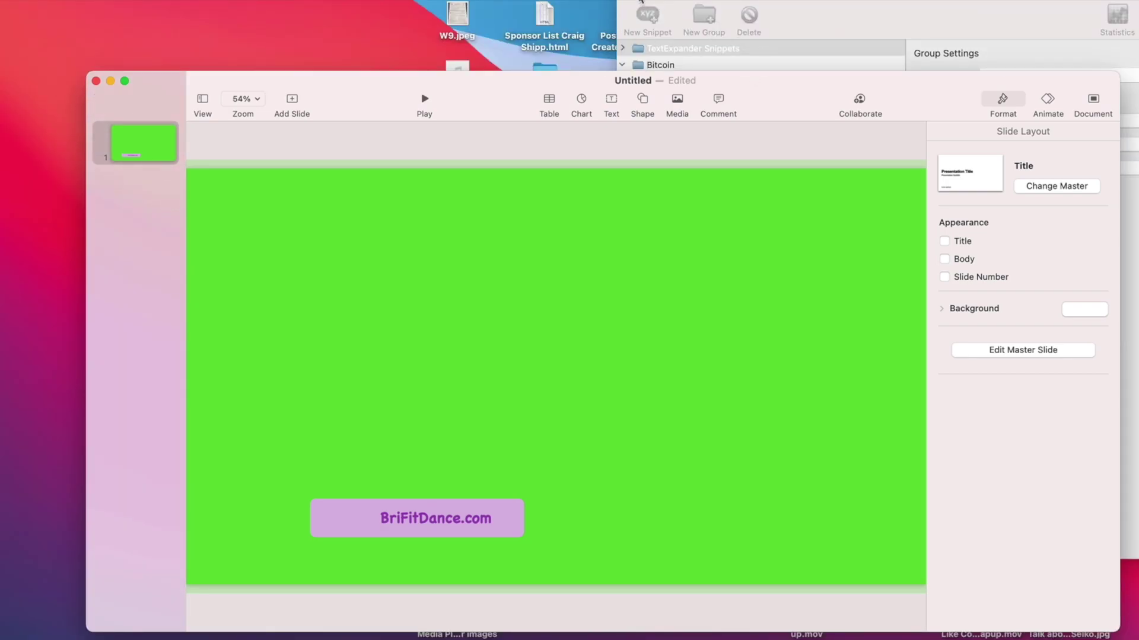
drag(810, 101, 733, 84)
click(1075, 314)
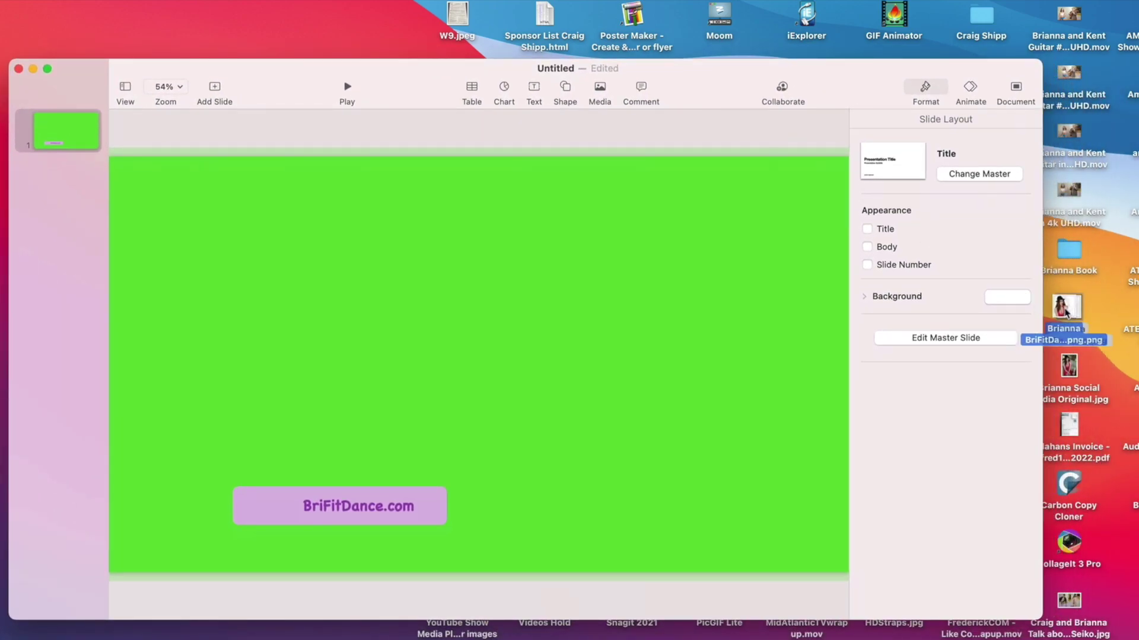
click(1074, 311)
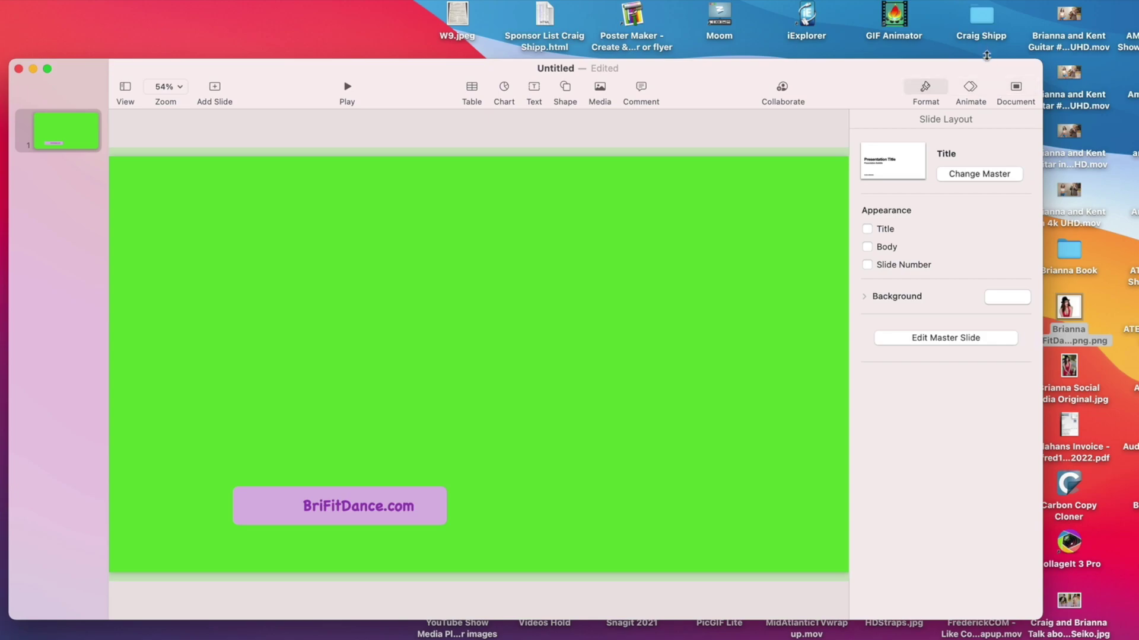
drag(994, 70, 987, 44)
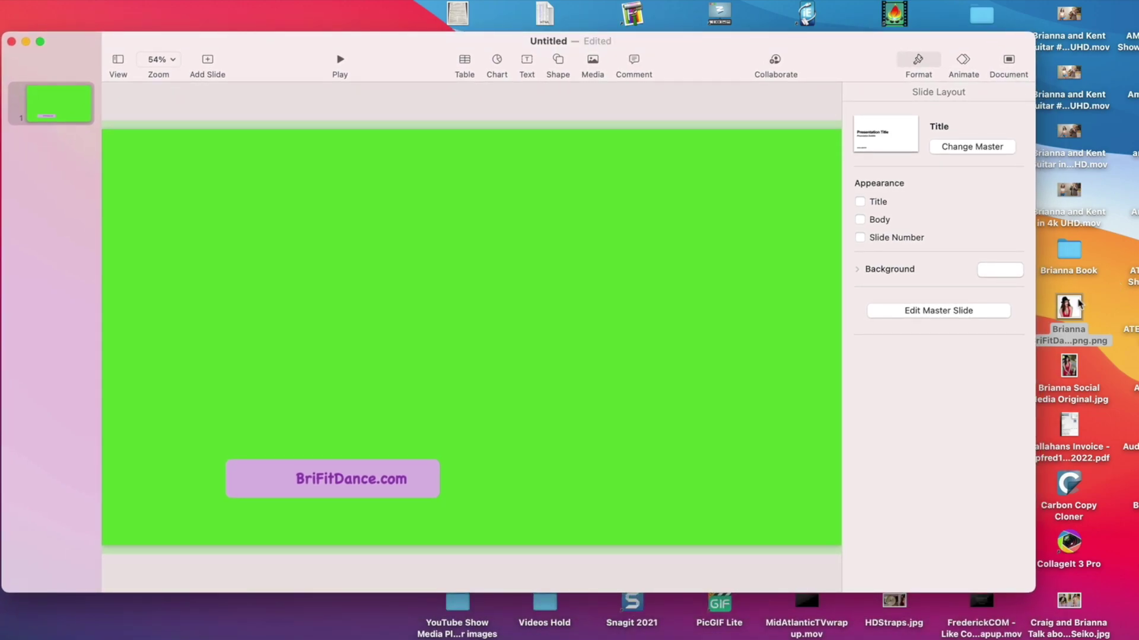
drag(1080, 305, 112, 223)
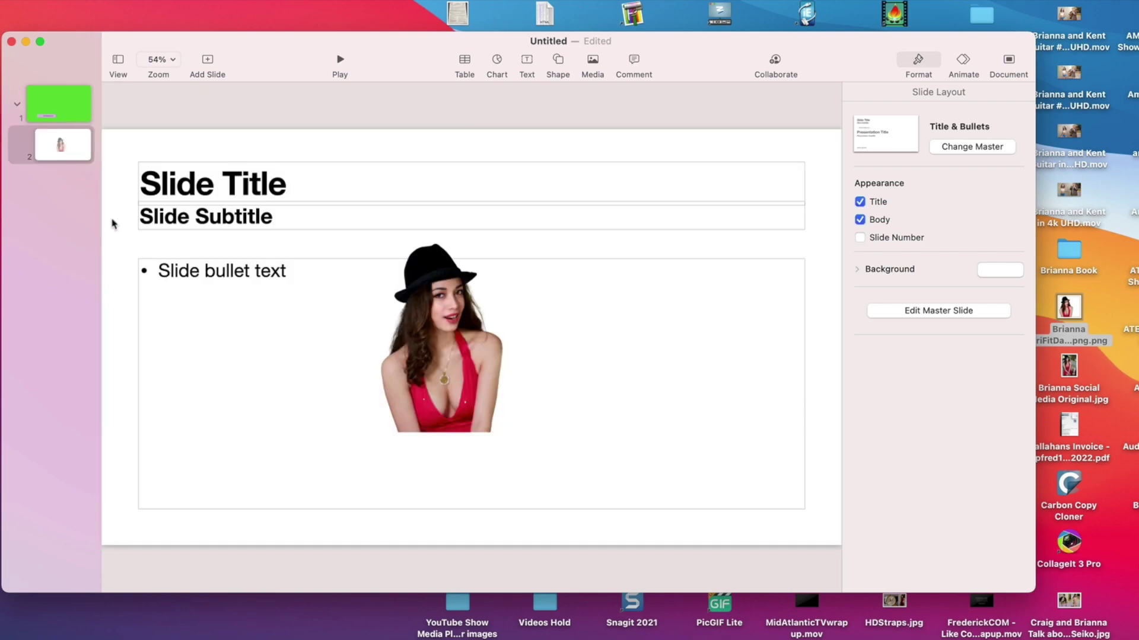
click(425, 341)
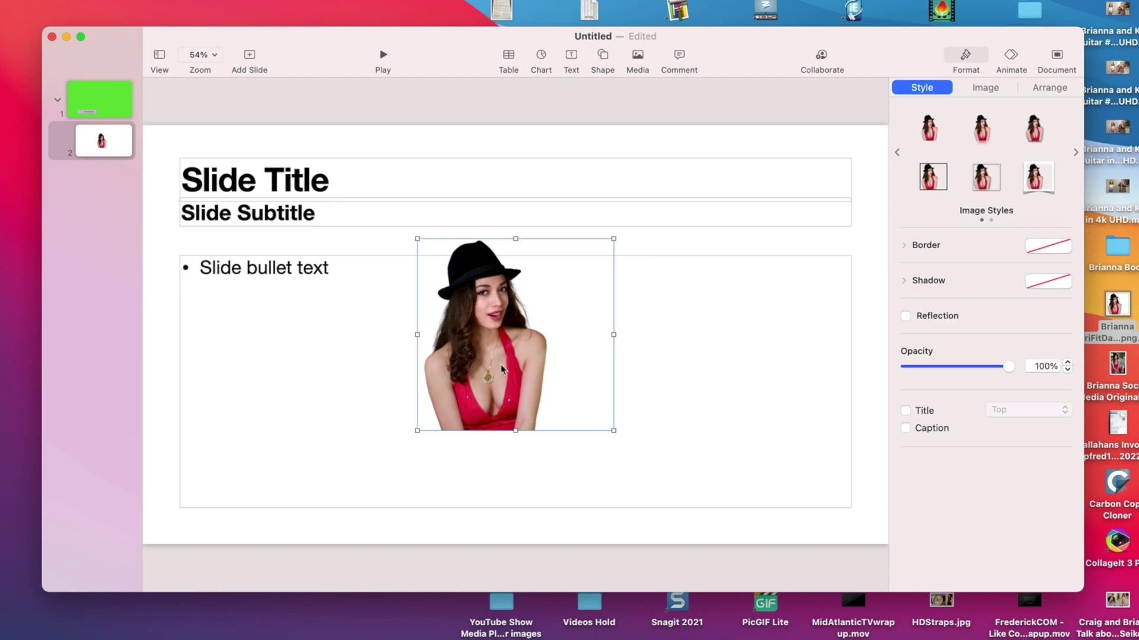
click(87, 94)
Paste the woman's picture onto the green slide, shrink it, and place it on the banner's left end.
click(562, 350)
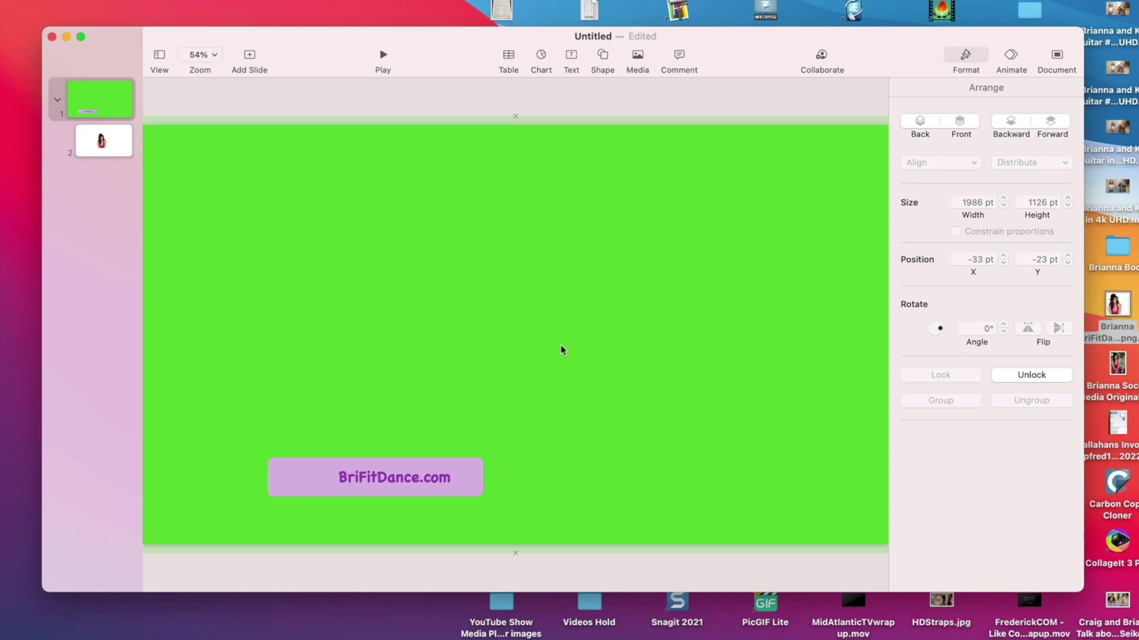
key(super+v)
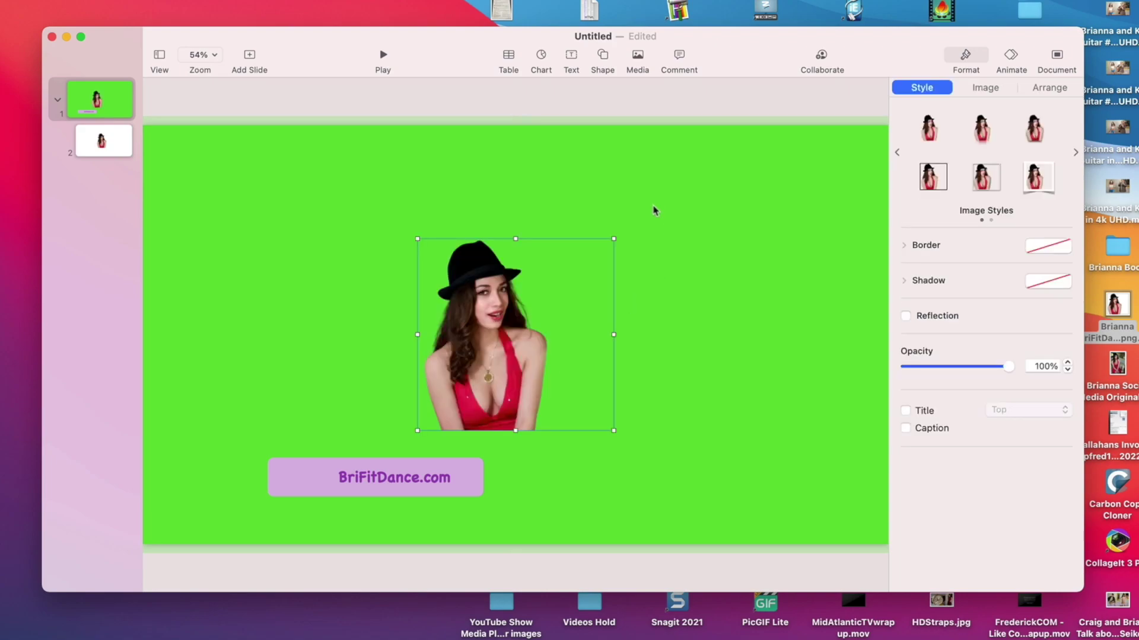
drag(611, 237, 485, 364)
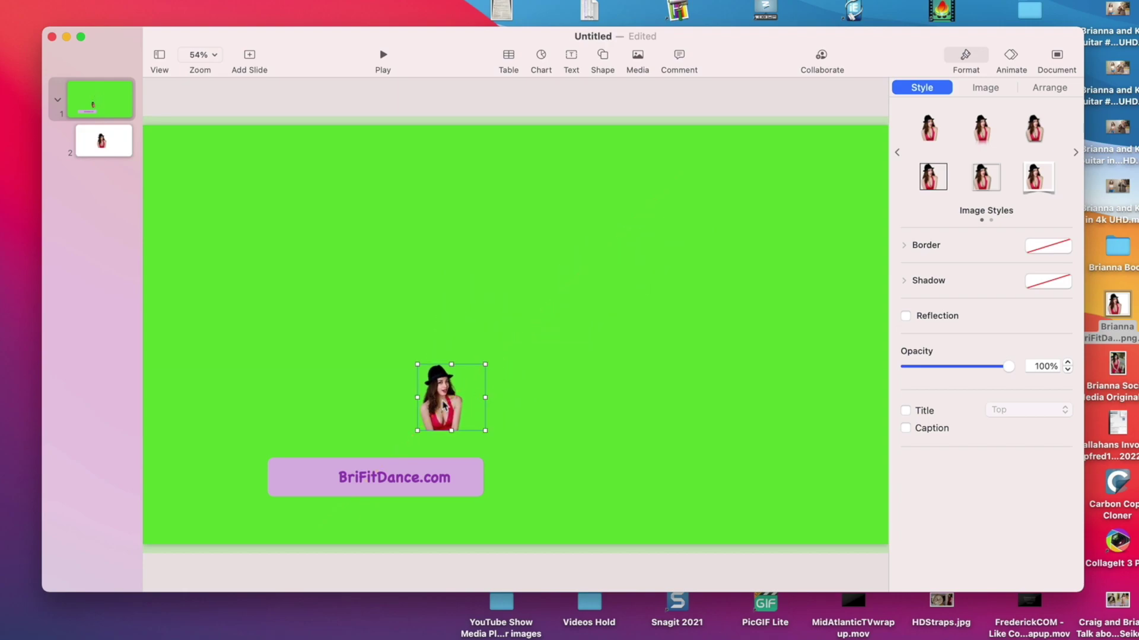
drag(444, 405, 304, 471)
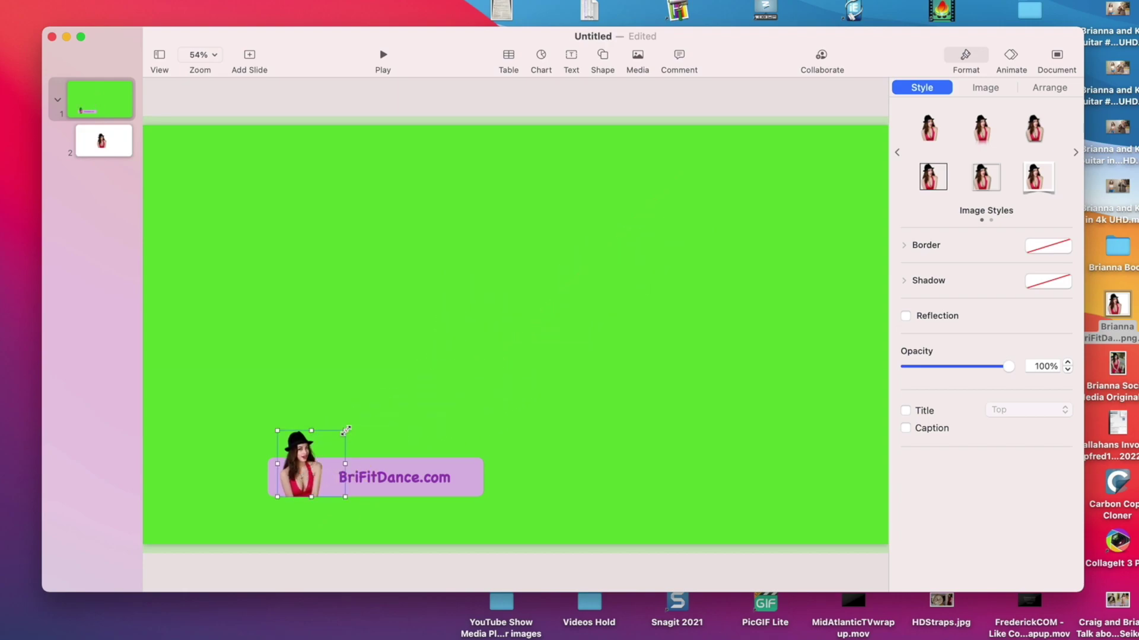
Enlarge the picture to about 212 pt wide above the banner and widen the text box slightly.
drag(346, 431, 375, 428)
click(402, 464)
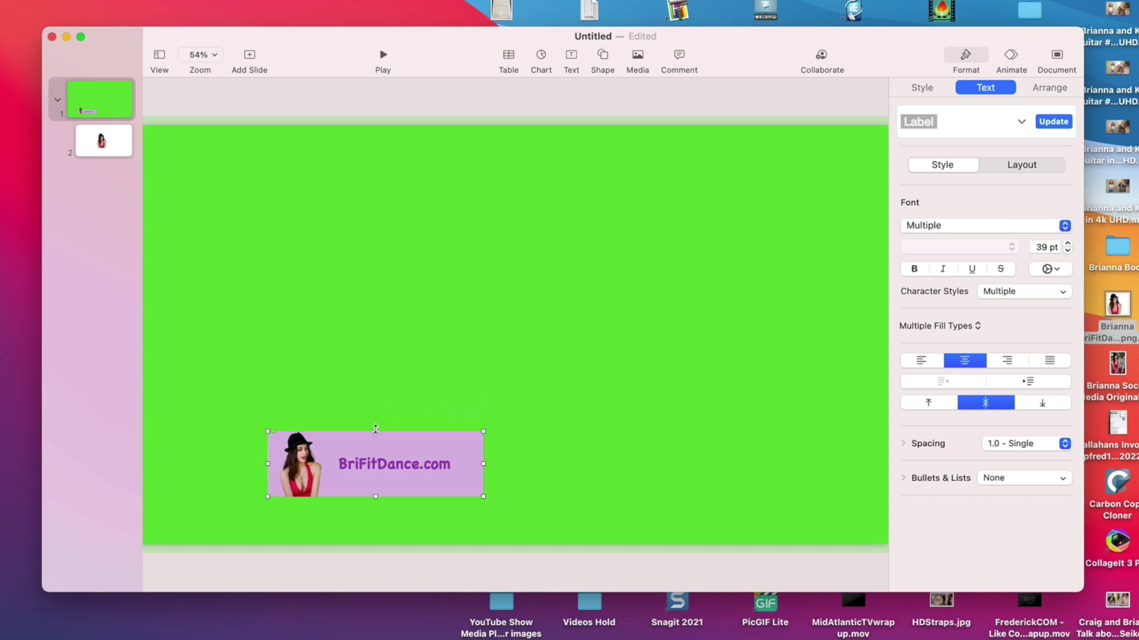
mouse_move(483, 464)
mouse_down()
mouse_move(530, 465)
mouse_move(488, 464)
mouse_up()
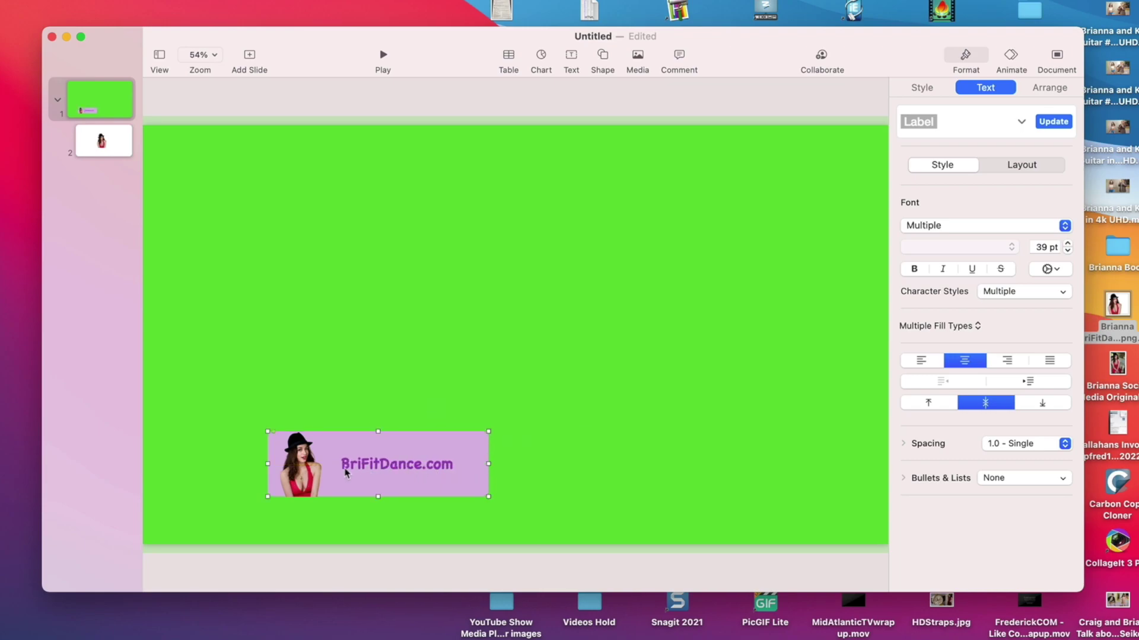
click(311, 472)
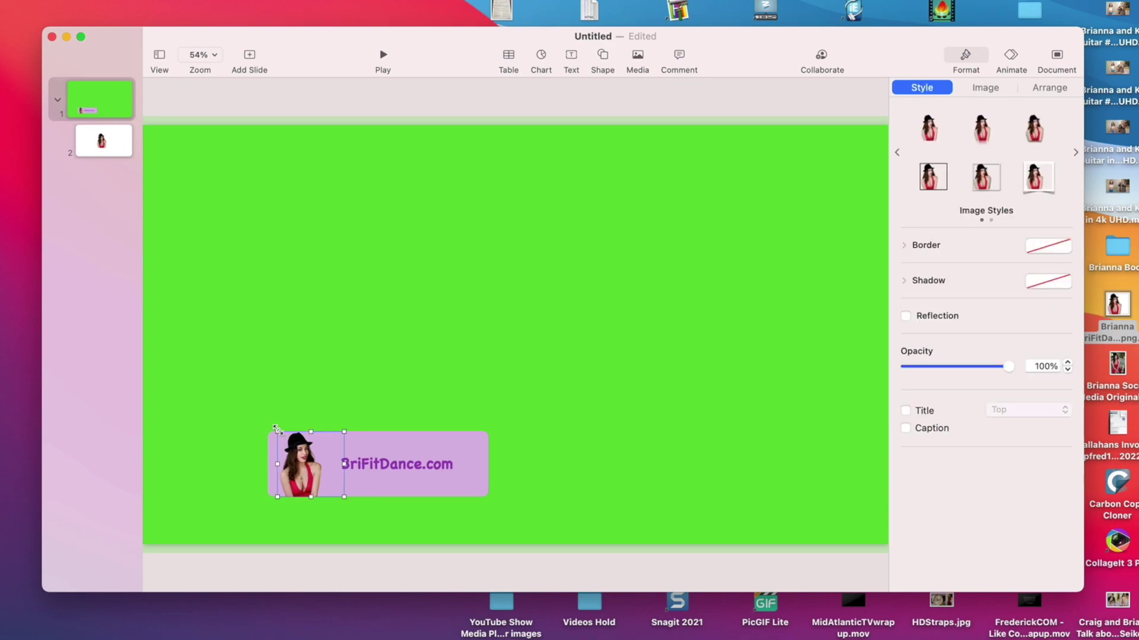
drag(277, 433, 263, 412)
drag(297, 464, 308, 464)
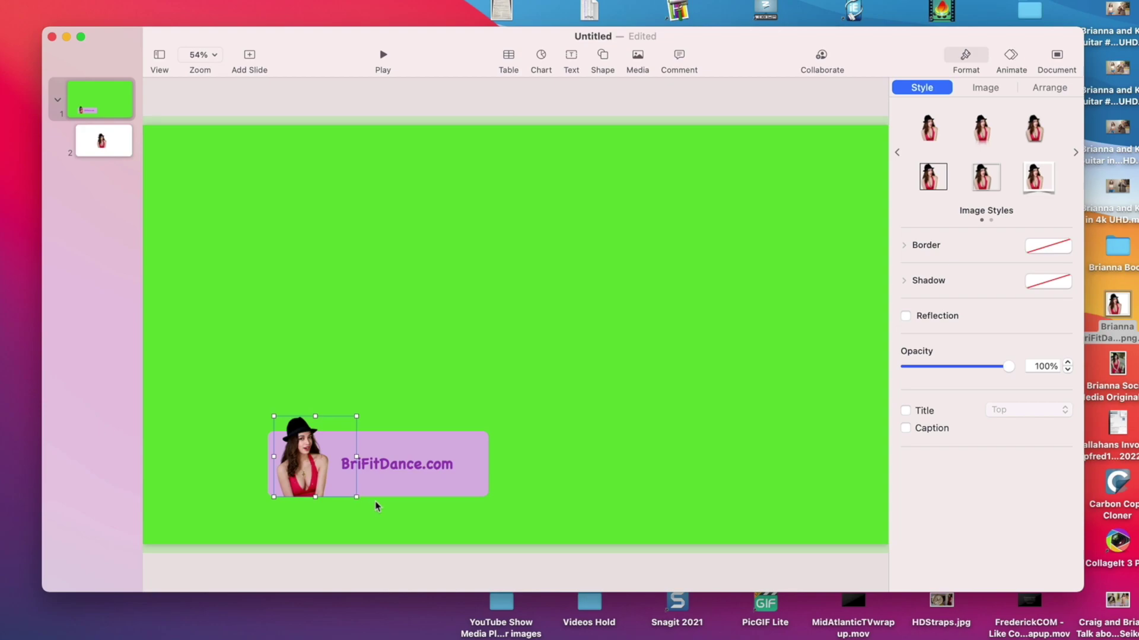
mouse_move(356, 456)
mouse_down()
mouse_move(366, 457)
mouse_move(354, 457)
mouse_up()
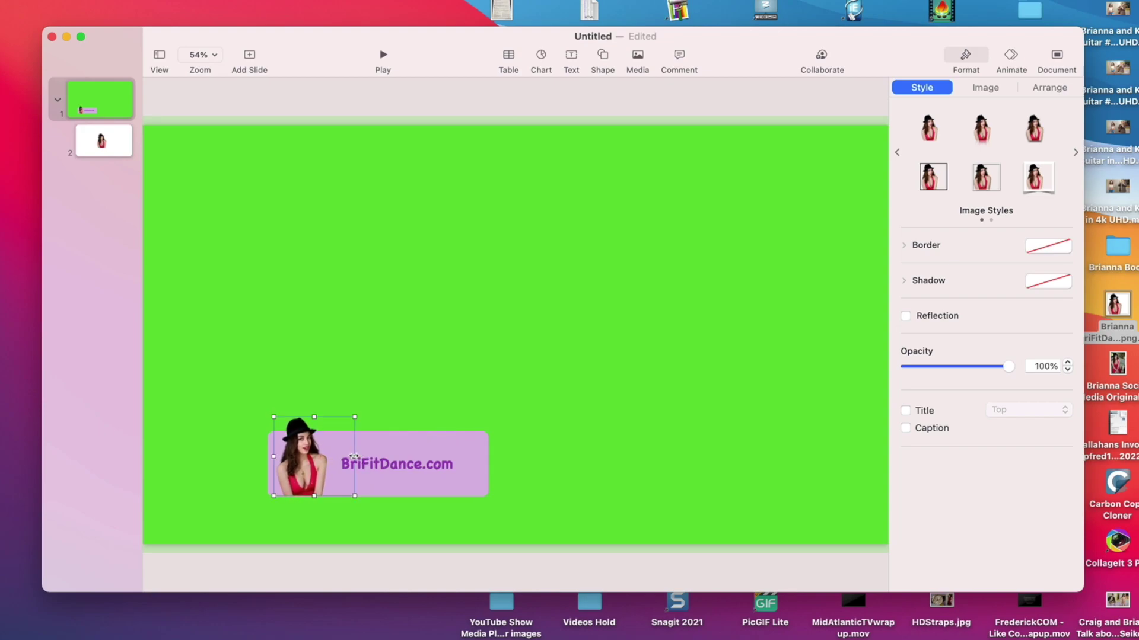
click(481, 417)
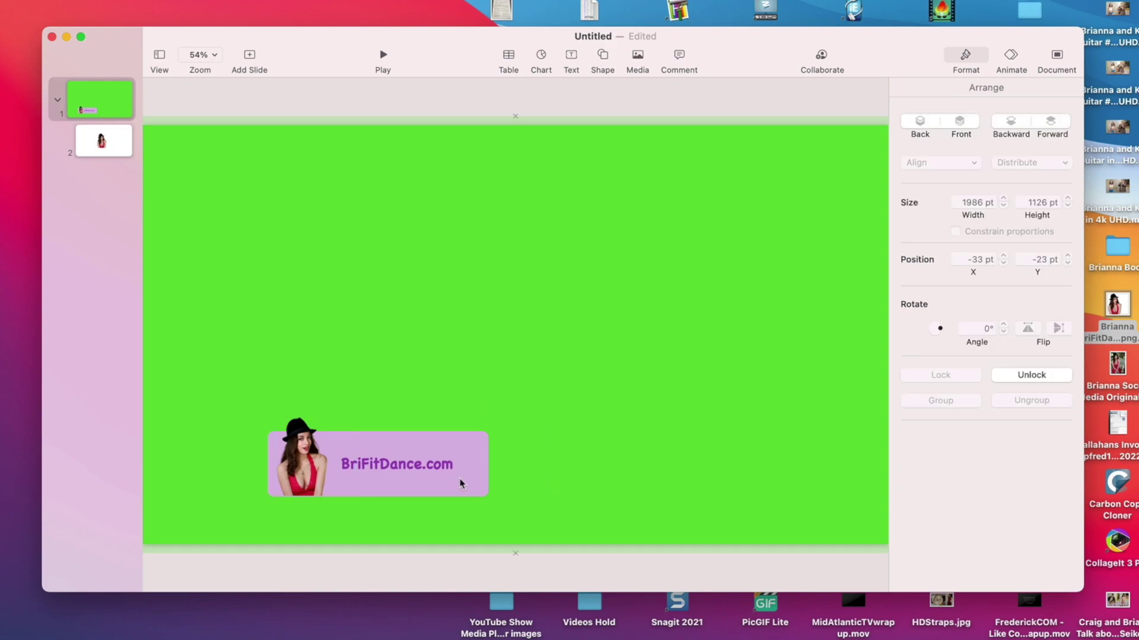
Enlarge the BriFitDance.com wording by four font-size steps to about 46 pt.
click(424, 472)
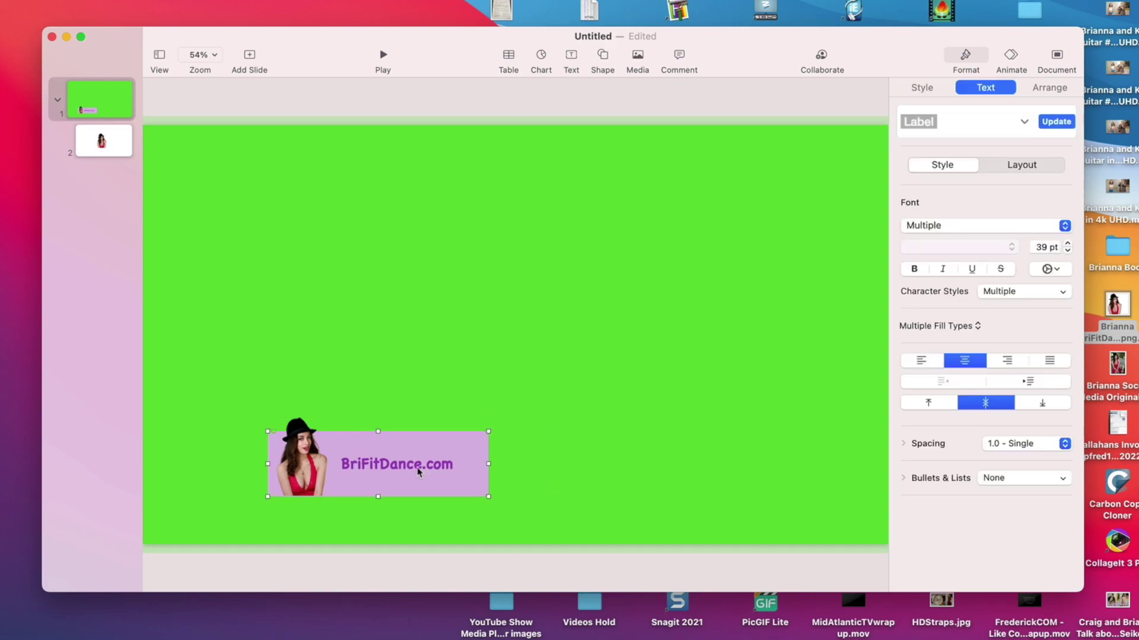
double_click(411, 465)
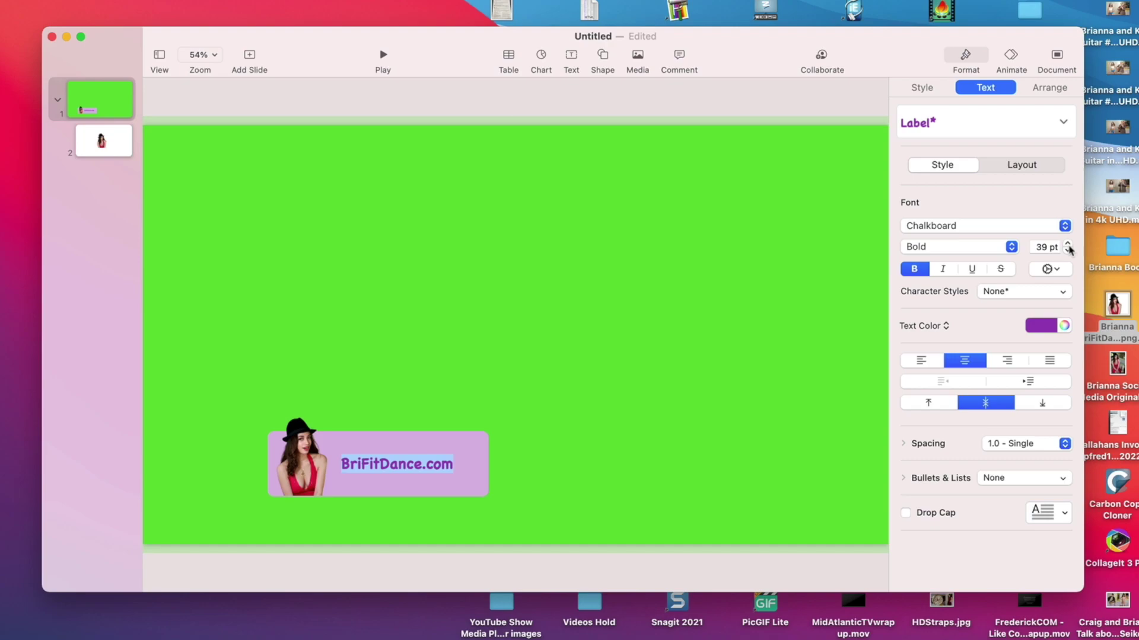
click(1068, 244)
click(1068, 244)
click(1067, 244)
click(1068, 244)
click(1068, 244)
click(1067, 244)
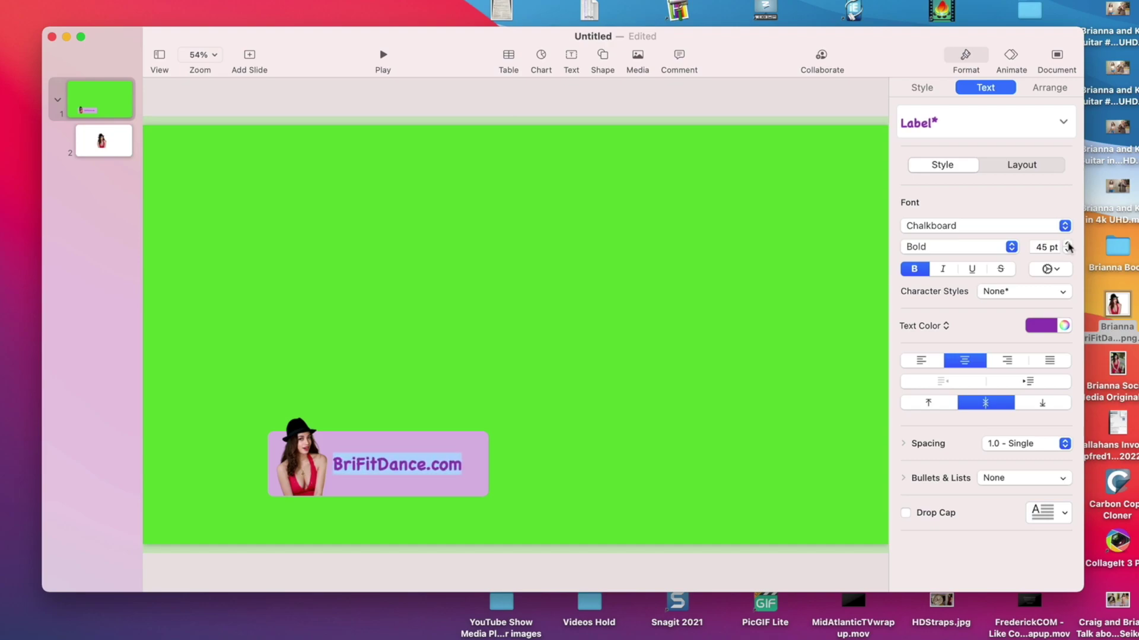
click(1067, 243)
Finish editing the text and reselect the BriFitDance.com label for animation.
click(430, 469)
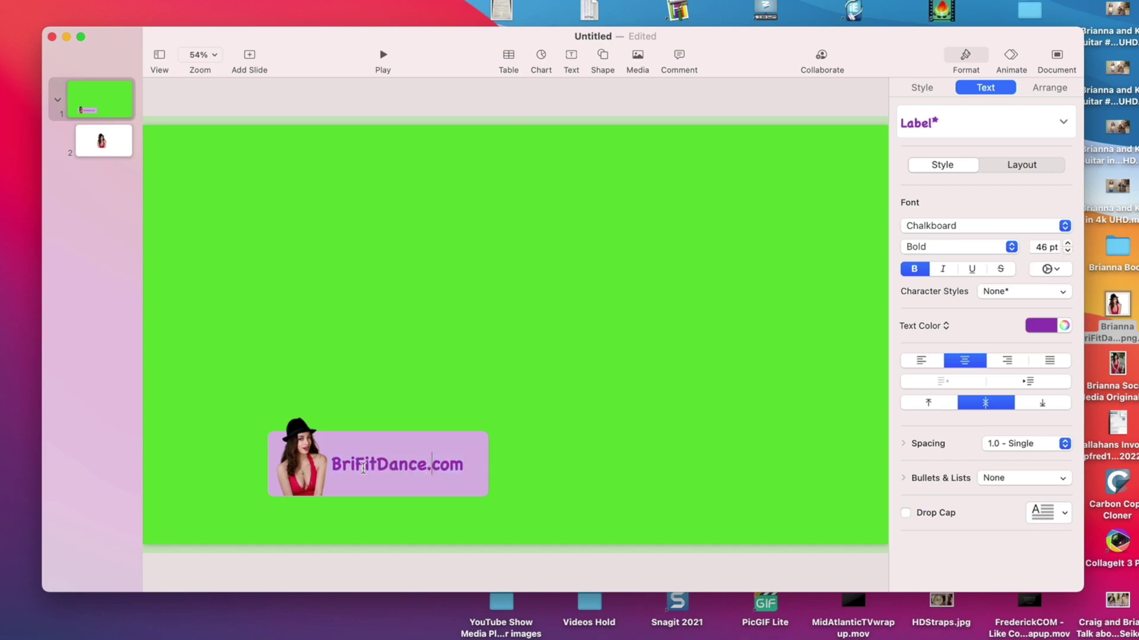
key(Up)
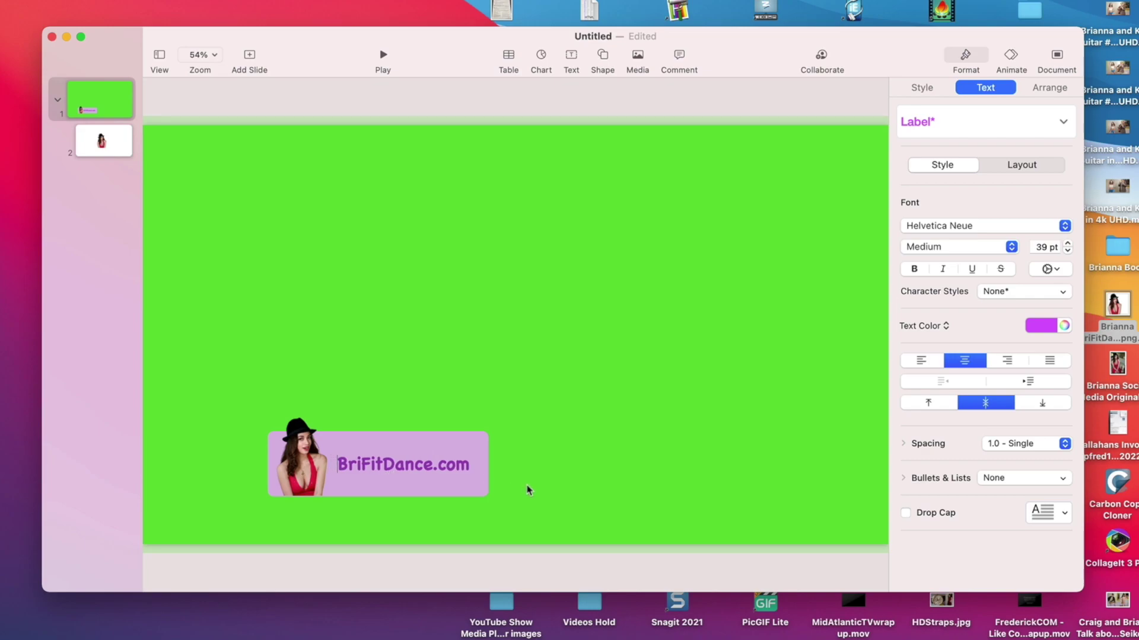
click(514, 526)
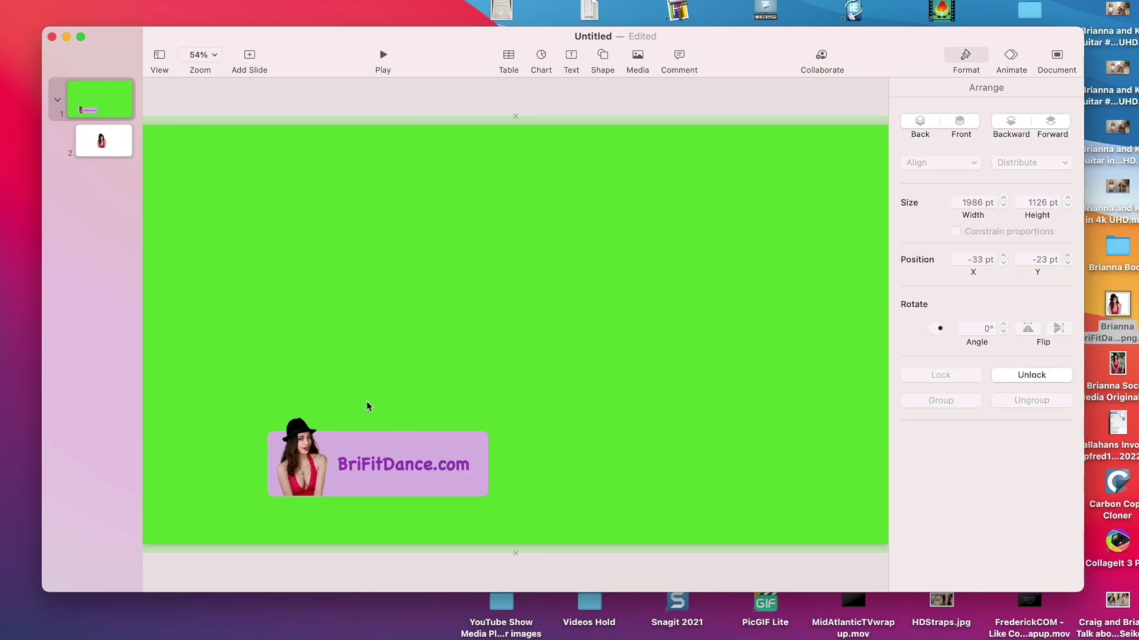
click(460, 448)
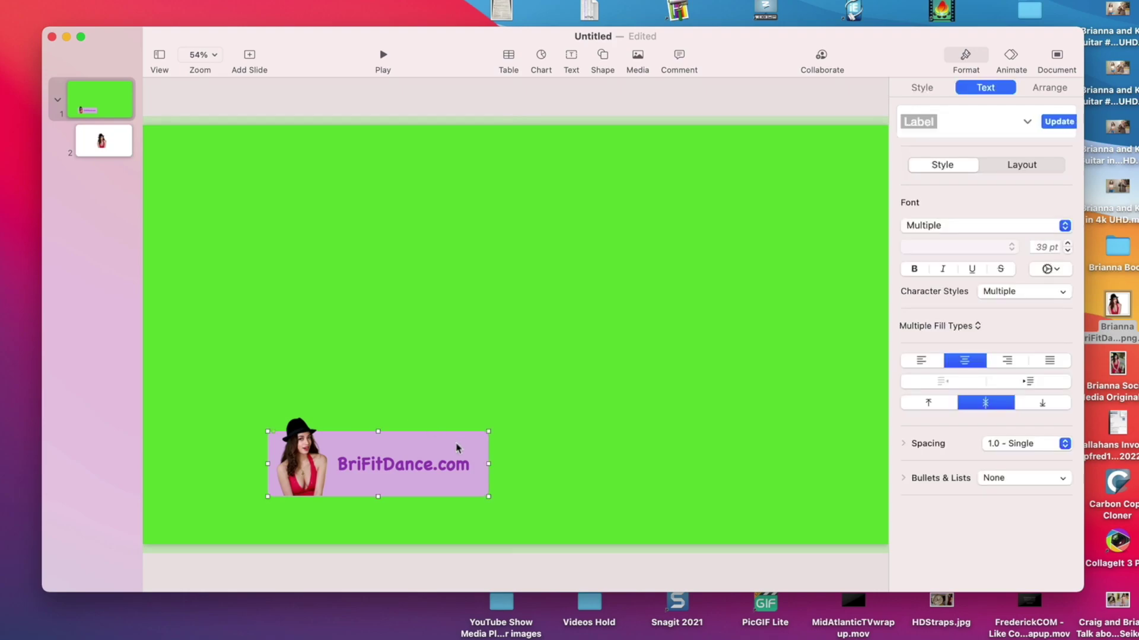
click(788, 102)
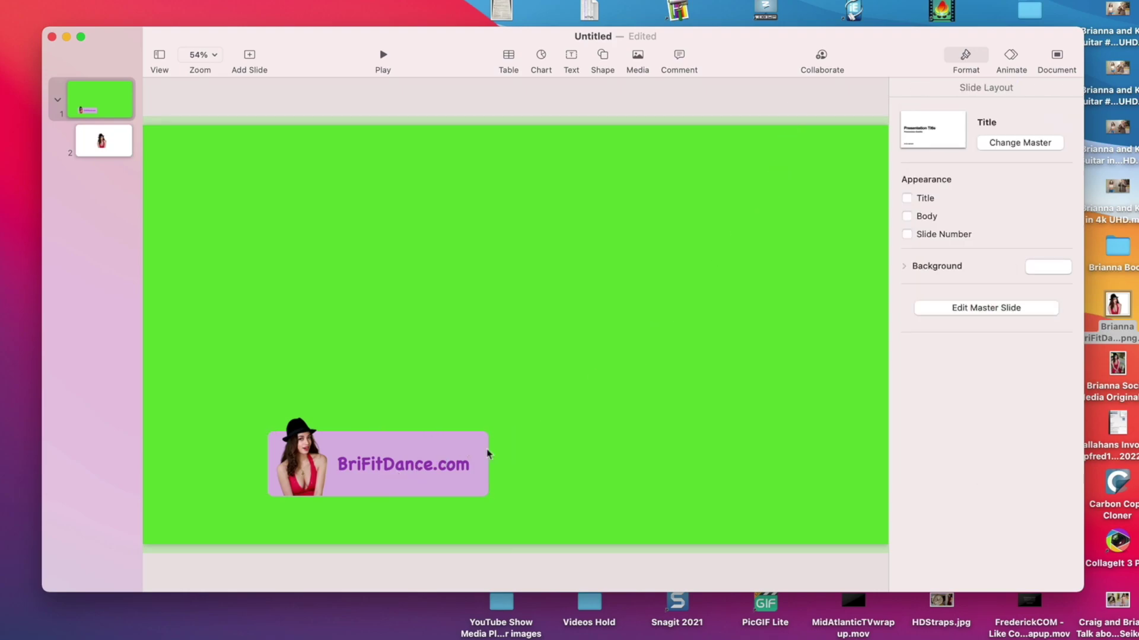
click(417, 471)
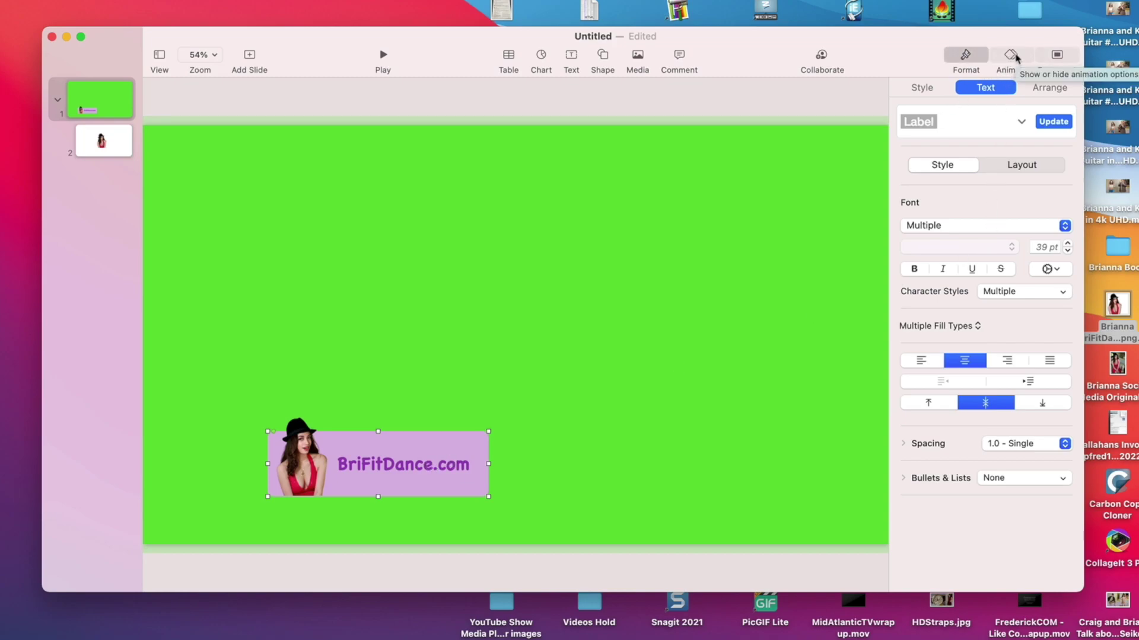
click(1014, 56)
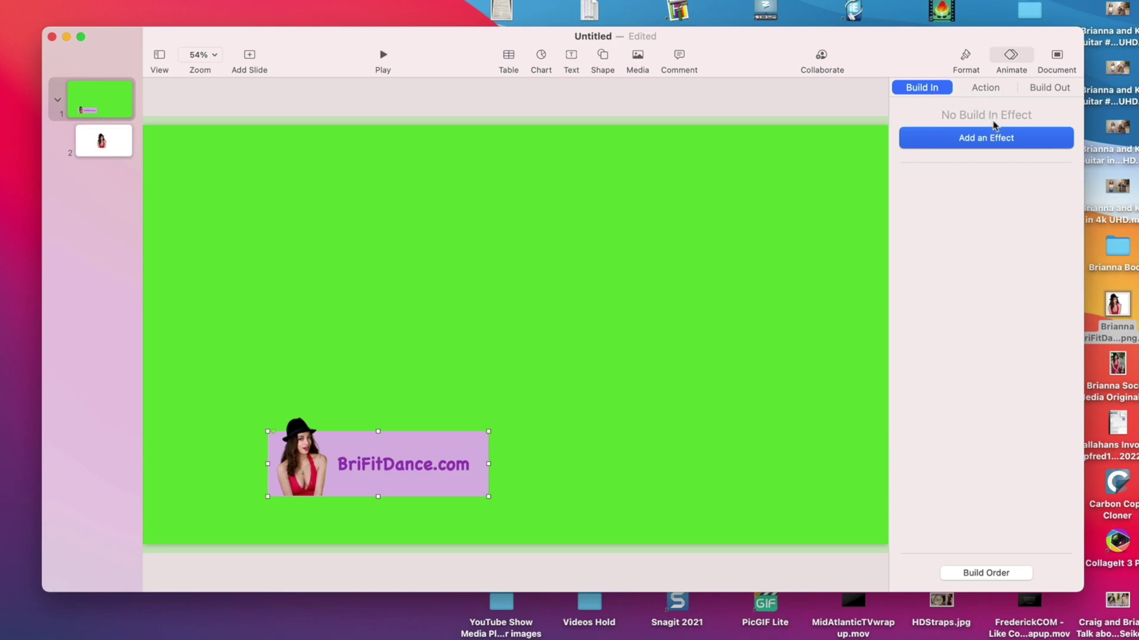
Give the BriFitDance.com label a Move In build-in and a Move Out build-out.
click(994, 141)
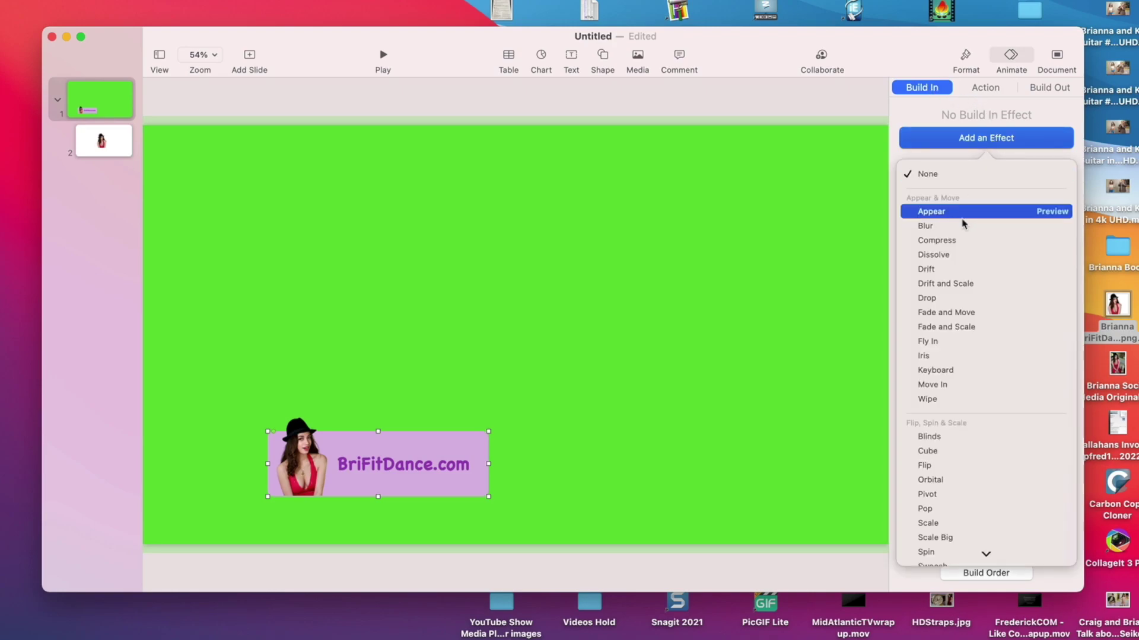
click(955, 392)
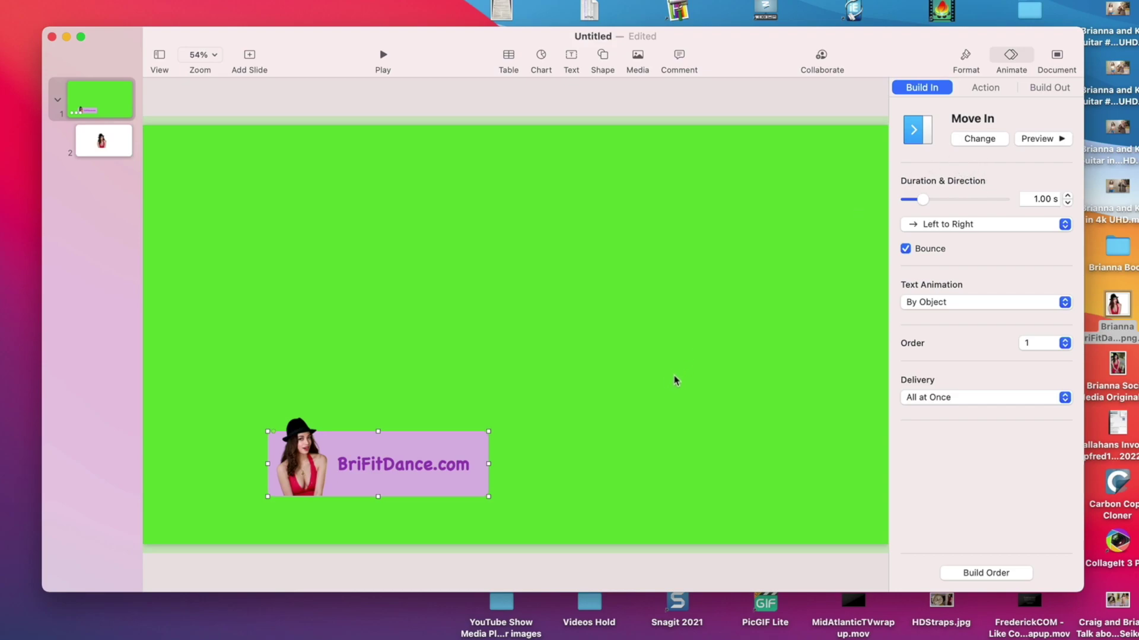
click(1048, 90)
click(1013, 138)
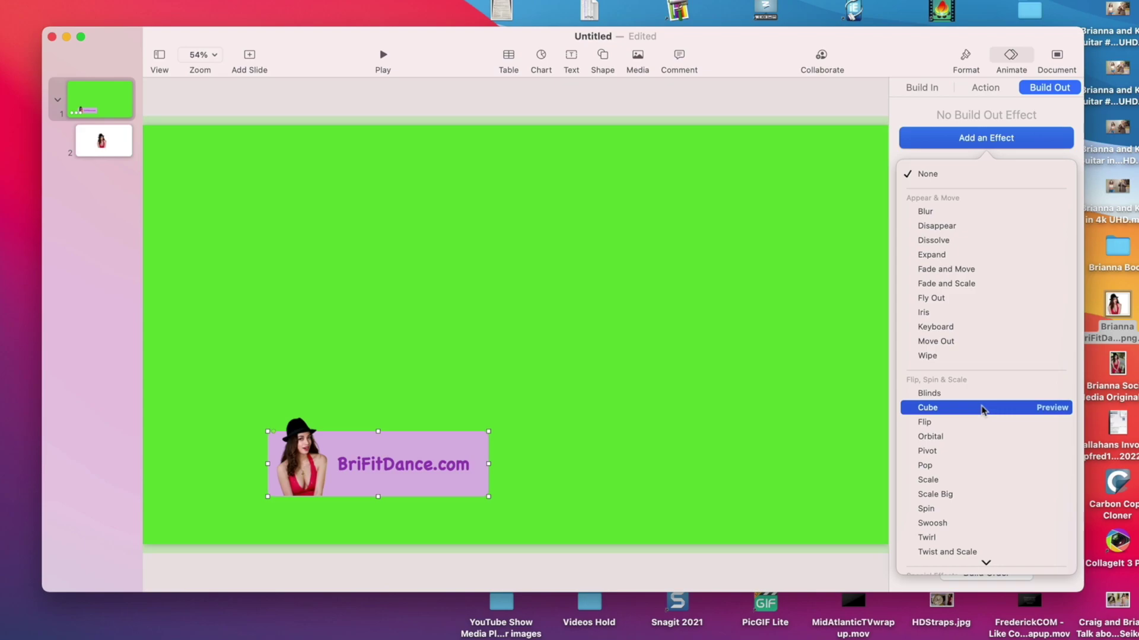
scroll(981, 409, down, 5)
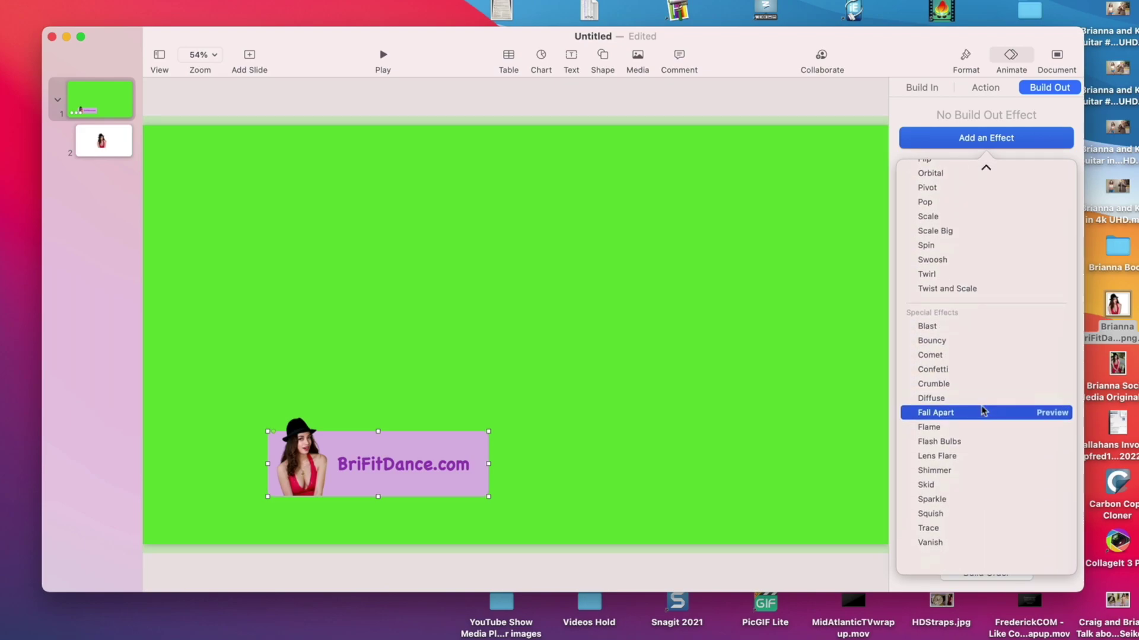
scroll(982, 409, up, 6)
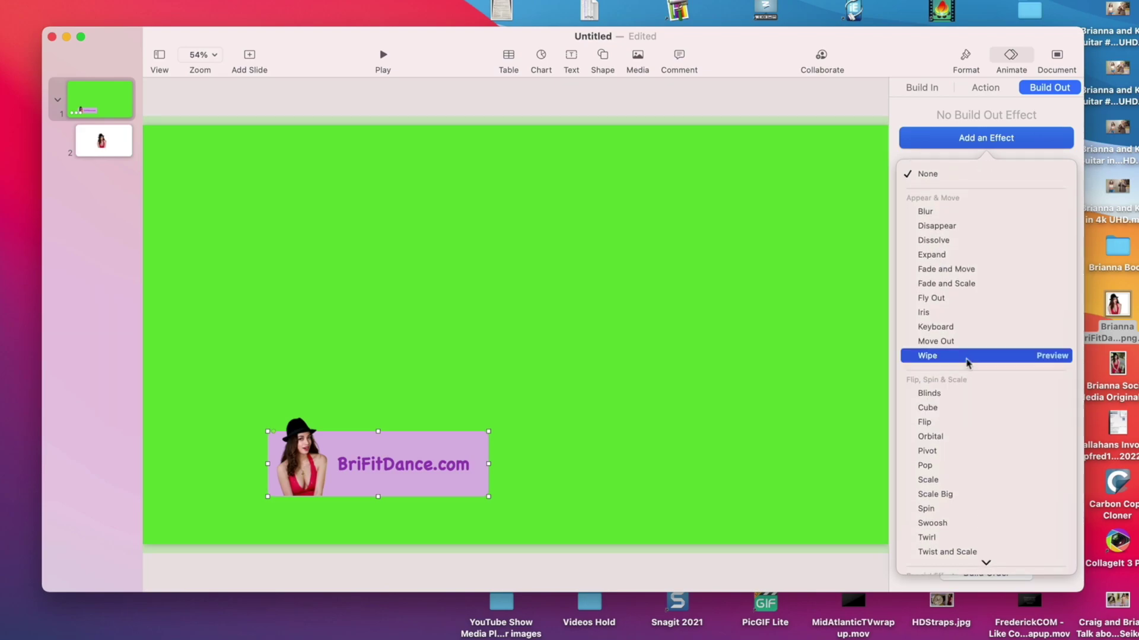
click(967, 341)
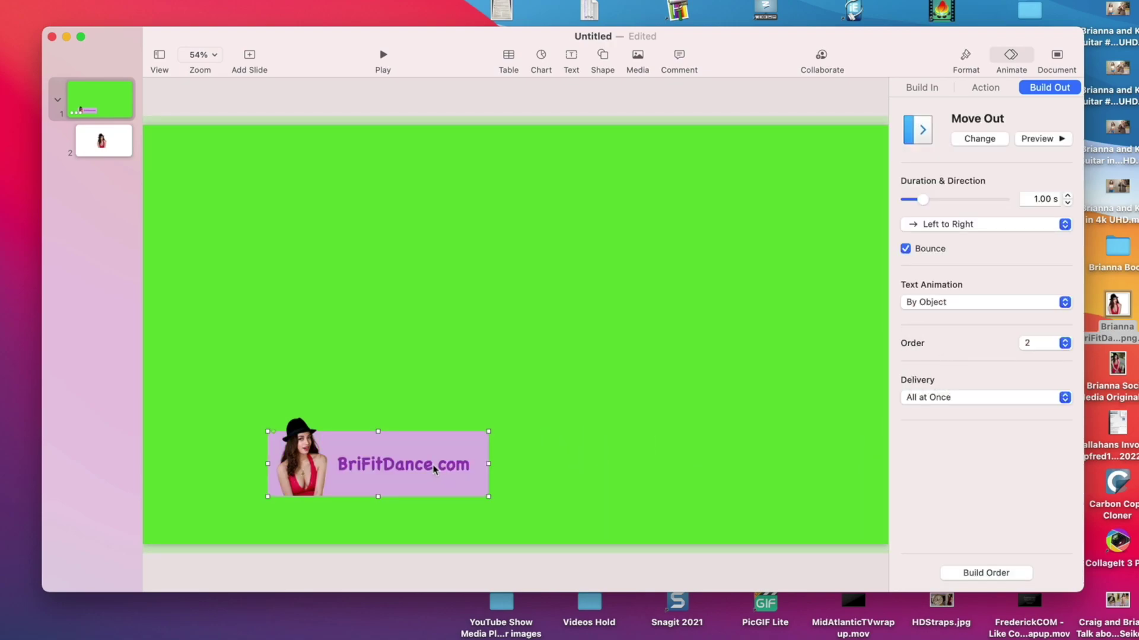
Check the banner text, then select the woman's picture to animate next.
double_click(391, 472)
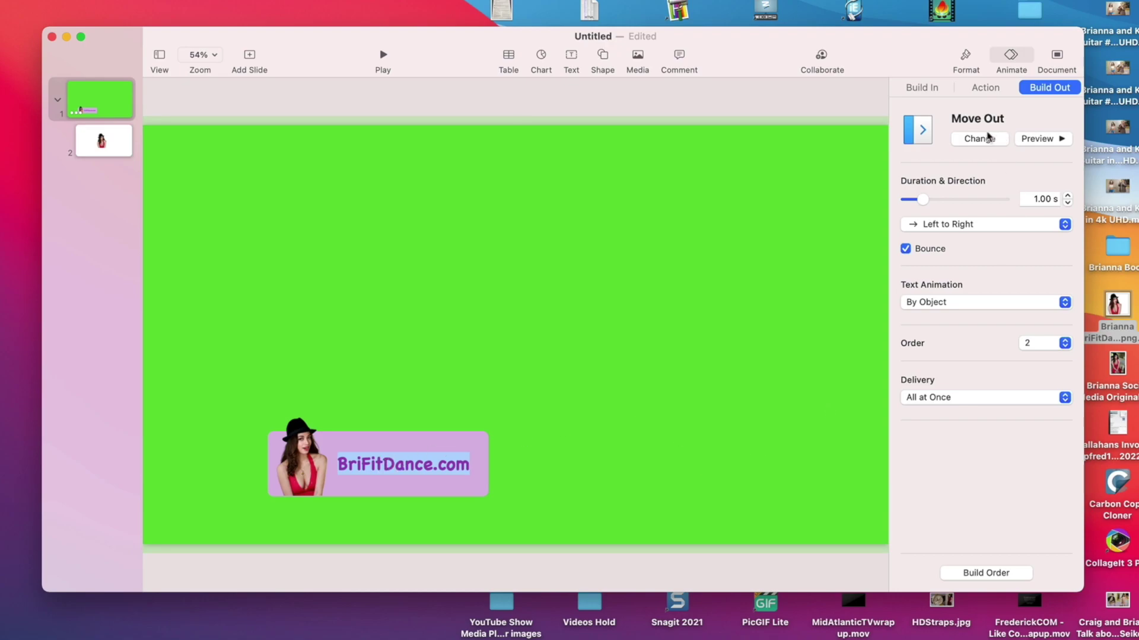
click(419, 449)
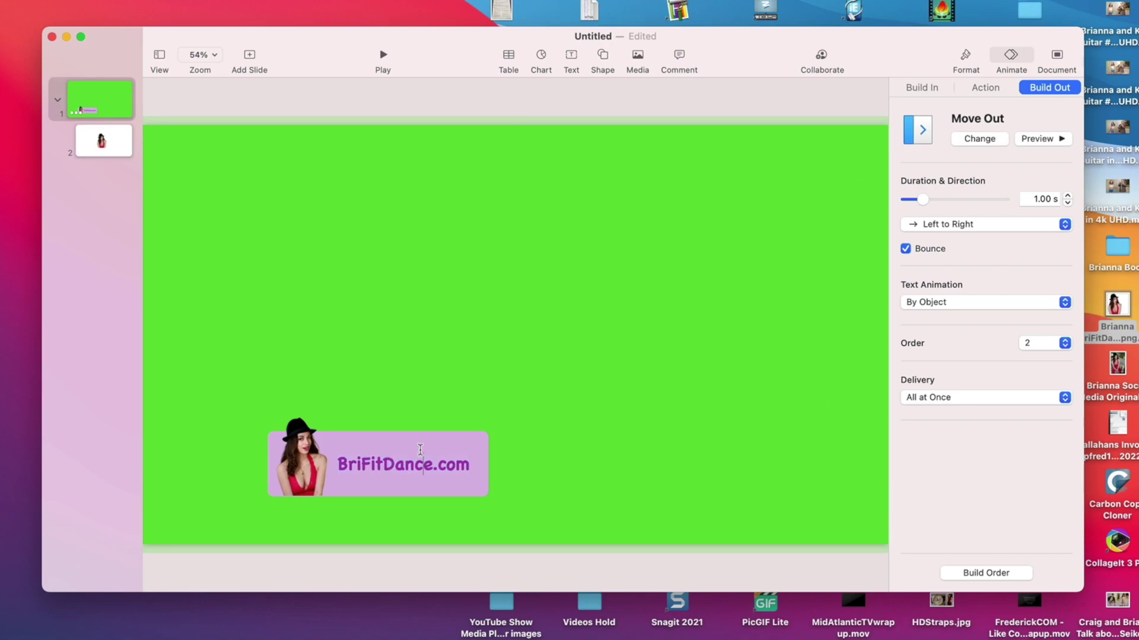
click(308, 476)
click(448, 475)
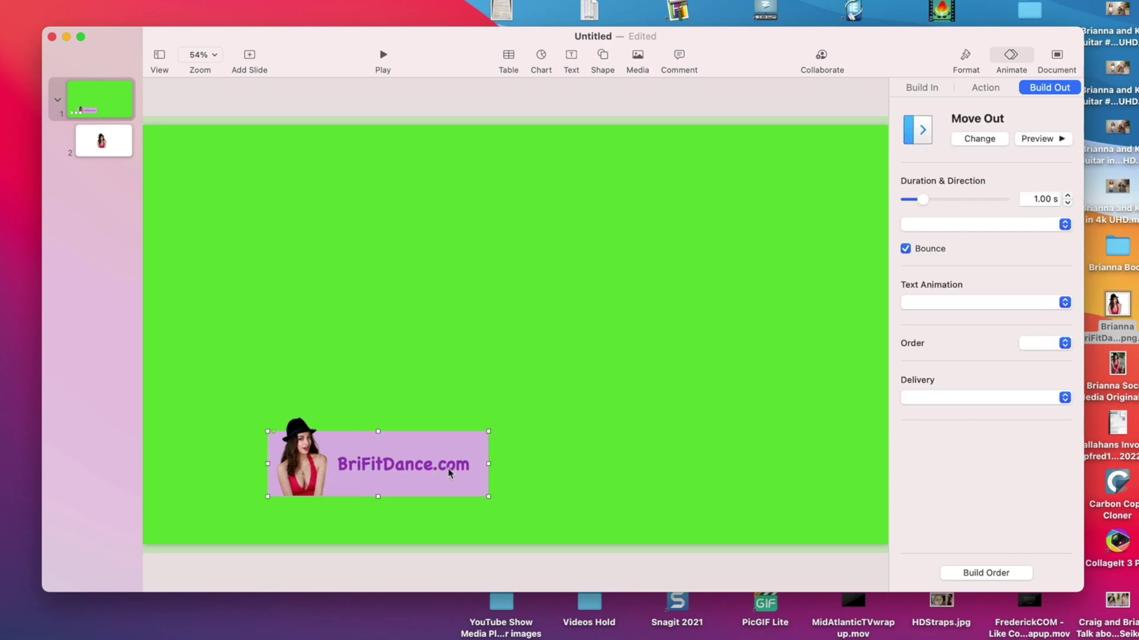
double_click(399, 473)
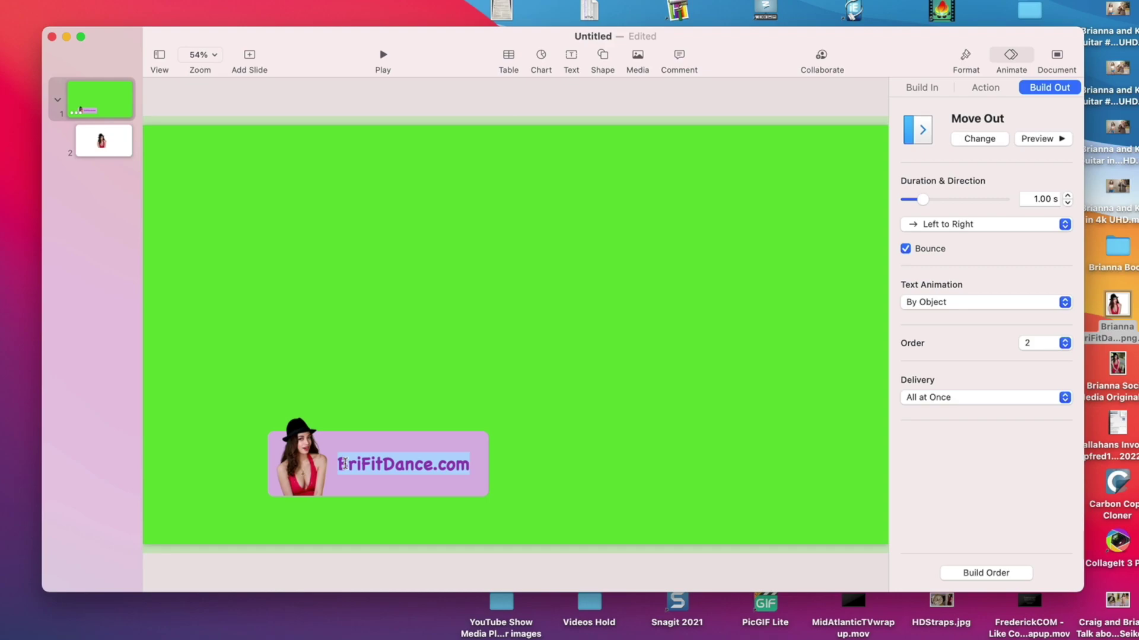
click(312, 477)
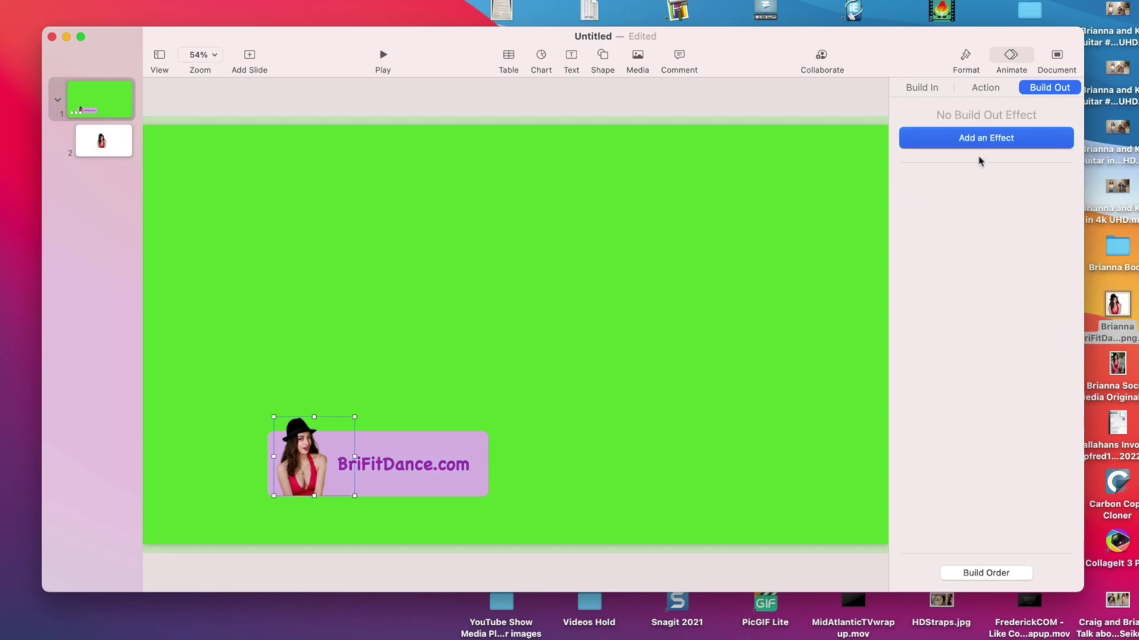
Apply Move In as the photo's build-in and Move Out as its build-out.
click(926, 93)
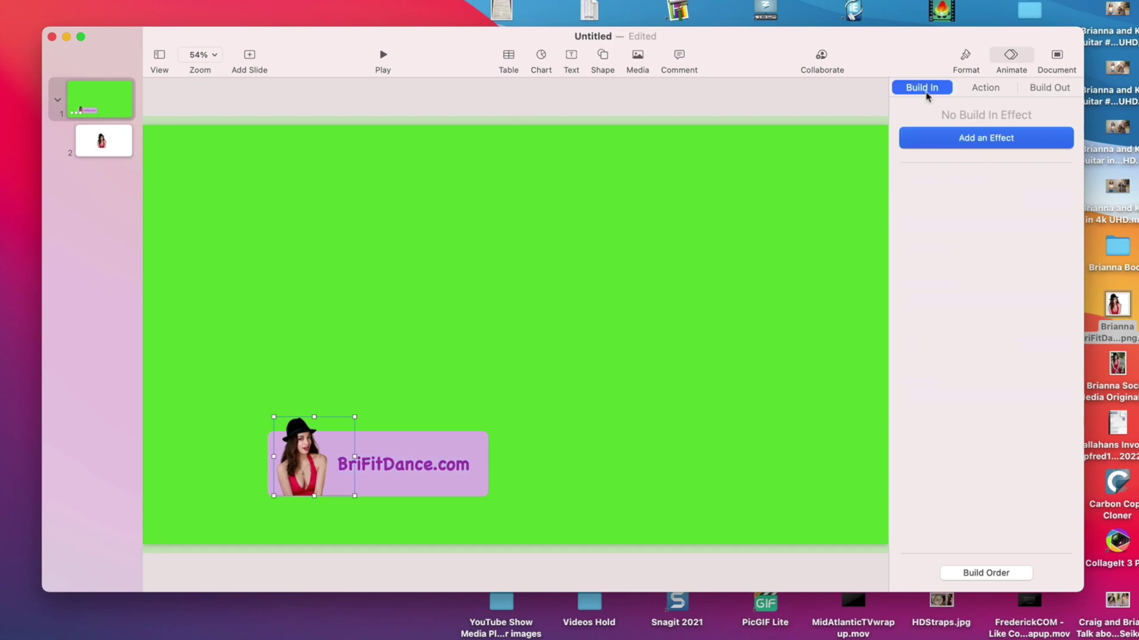
click(988, 136)
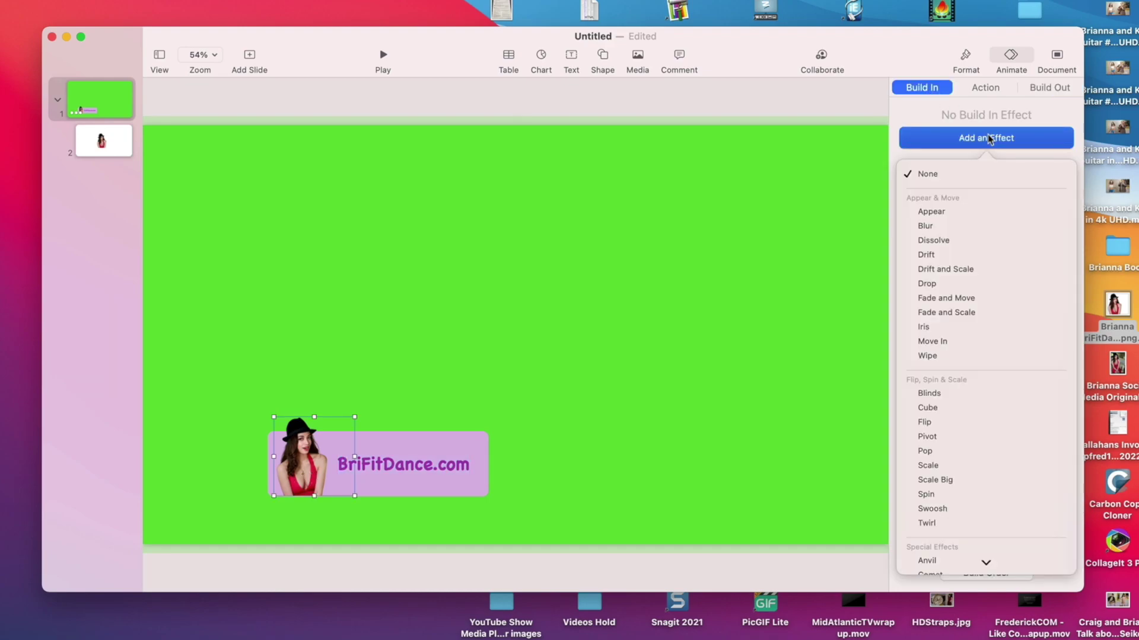
click(943, 342)
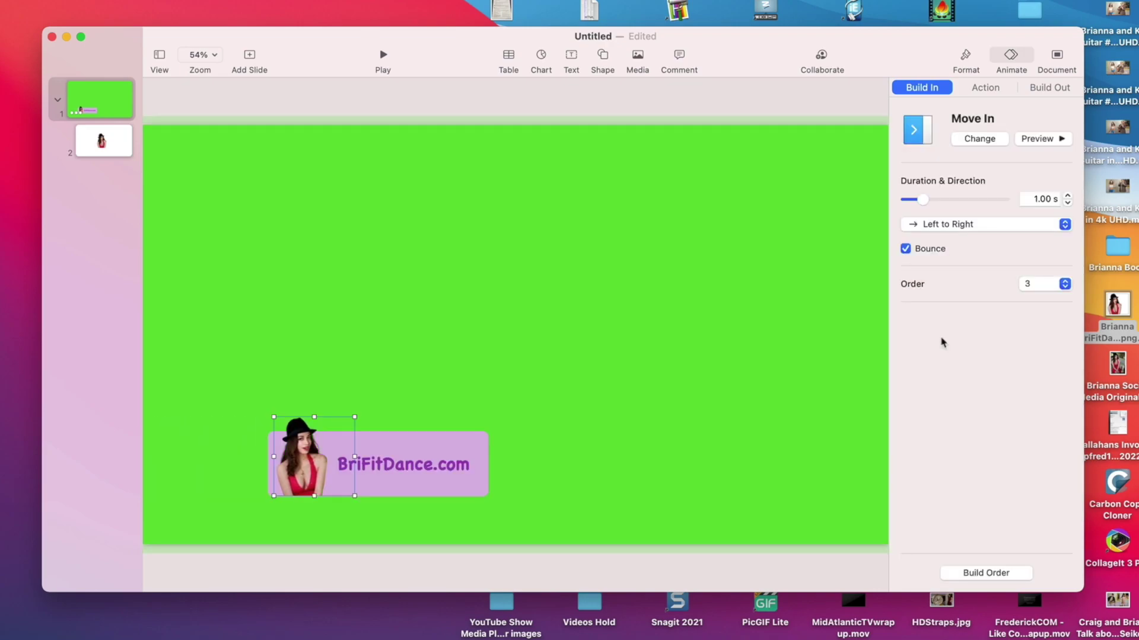
click(1041, 92)
click(1008, 139)
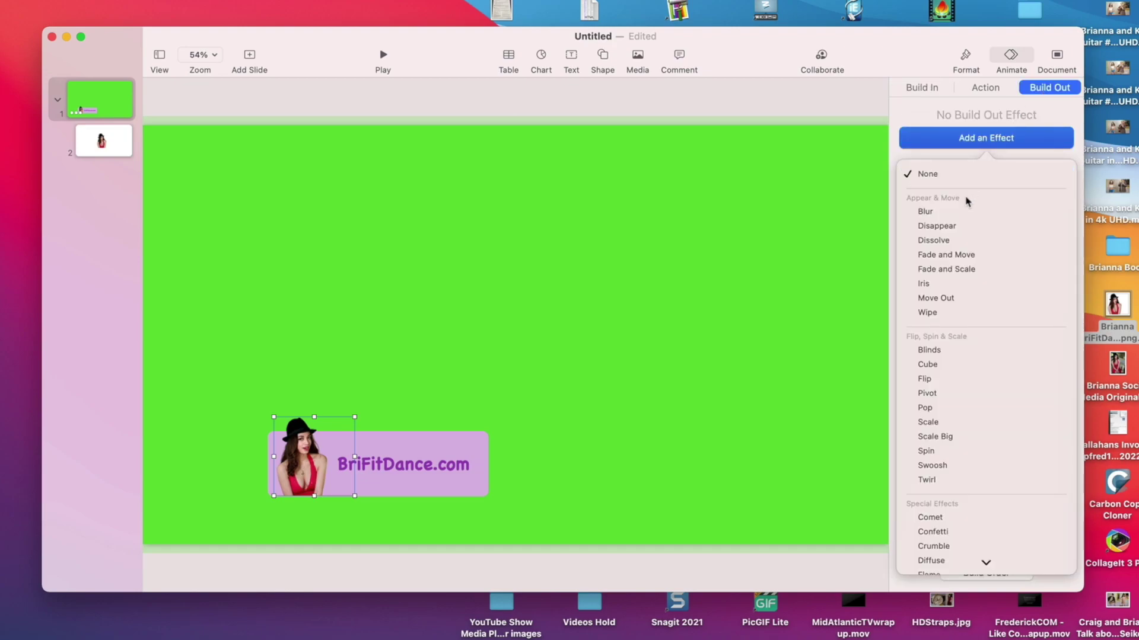
click(956, 298)
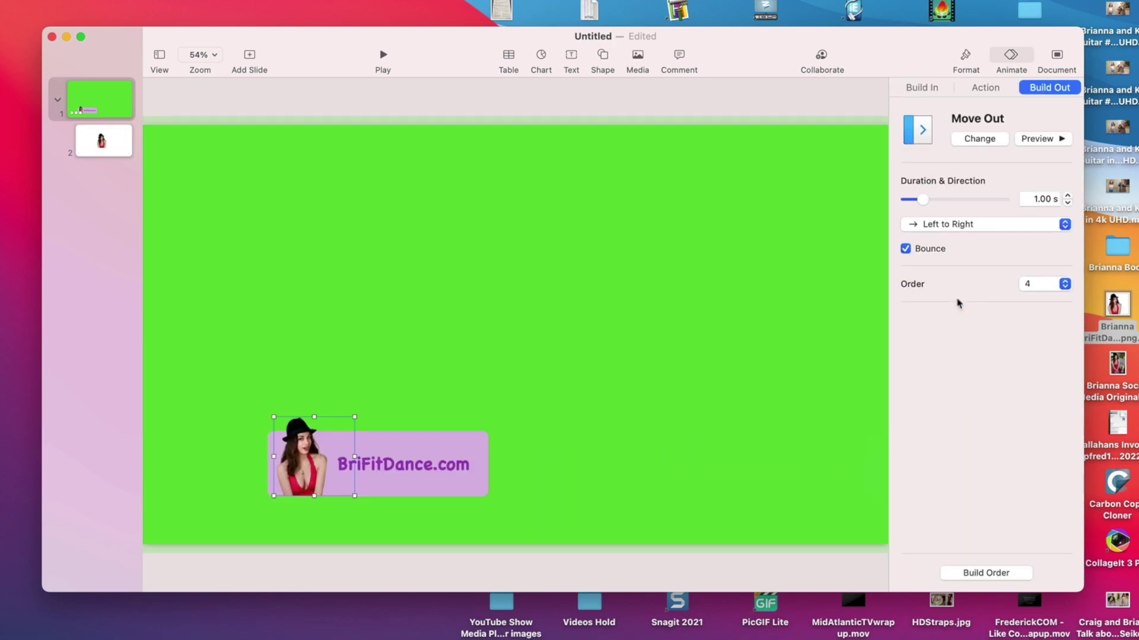
click(796, 135)
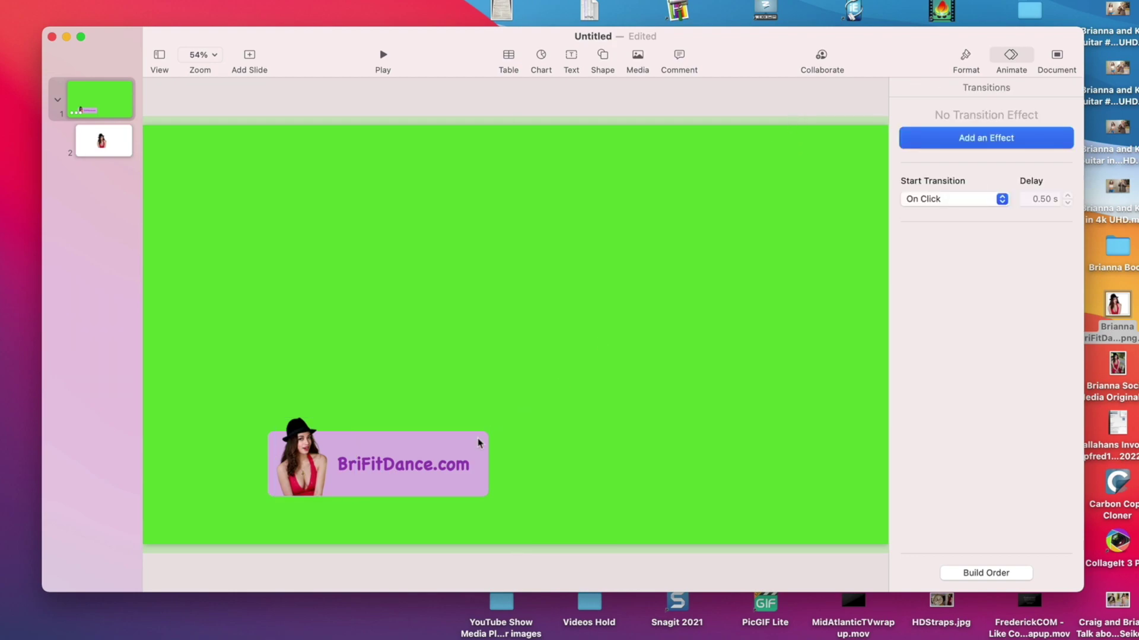
click(446, 458)
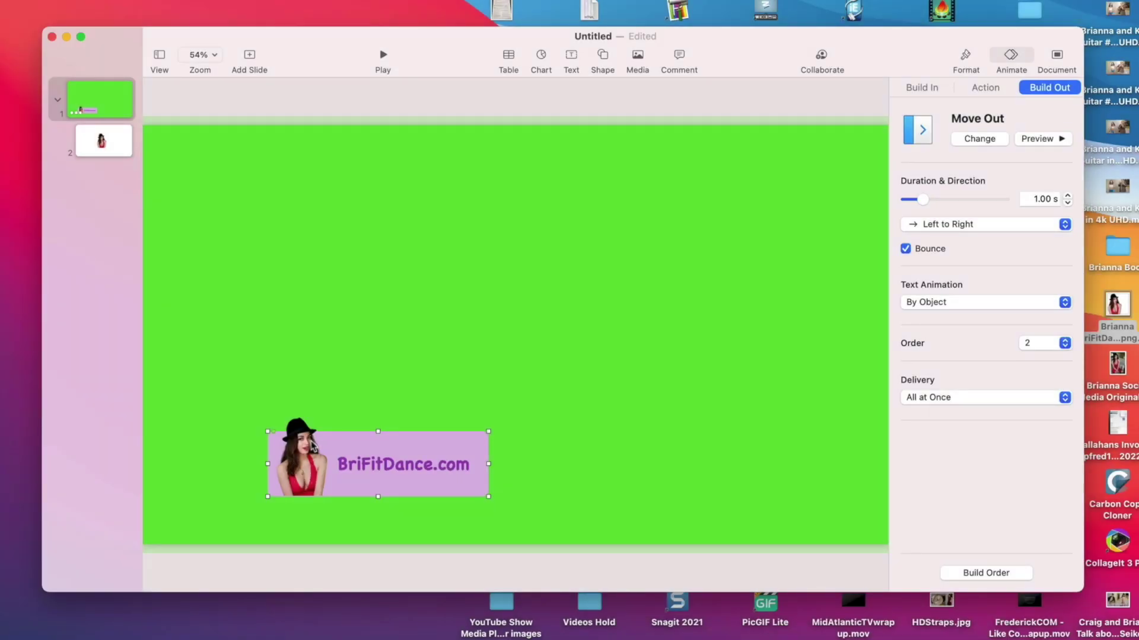
click(311, 446)
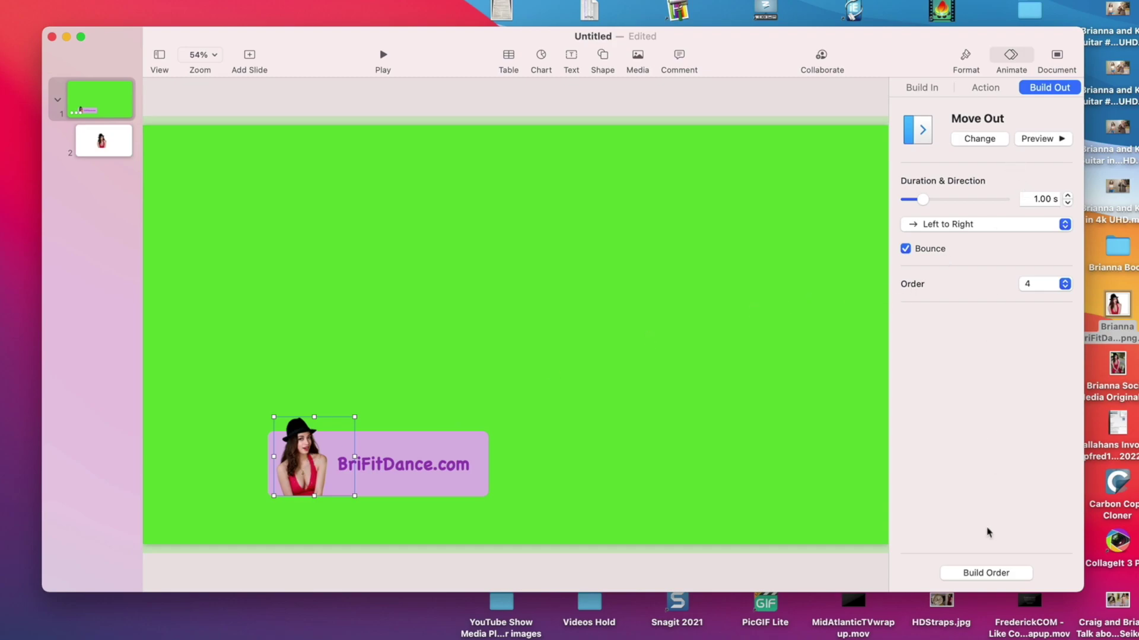
click(989, 572)
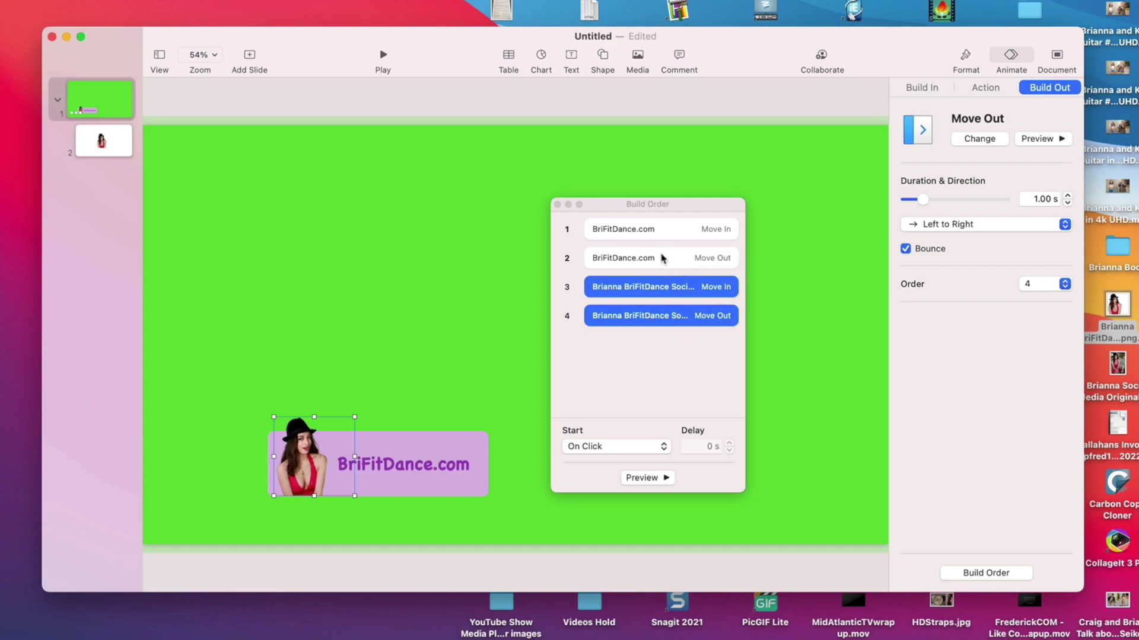
Drag the photo's Move In up to build 2 in Build Order.
click(654, 232)
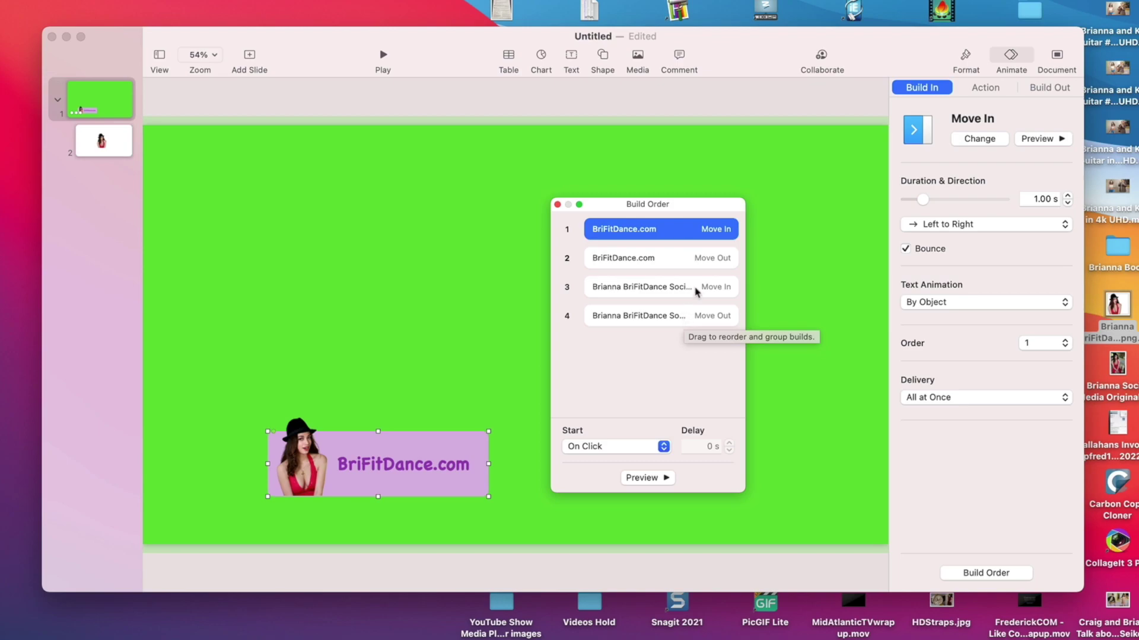
drag(701, 289, 702, 246)
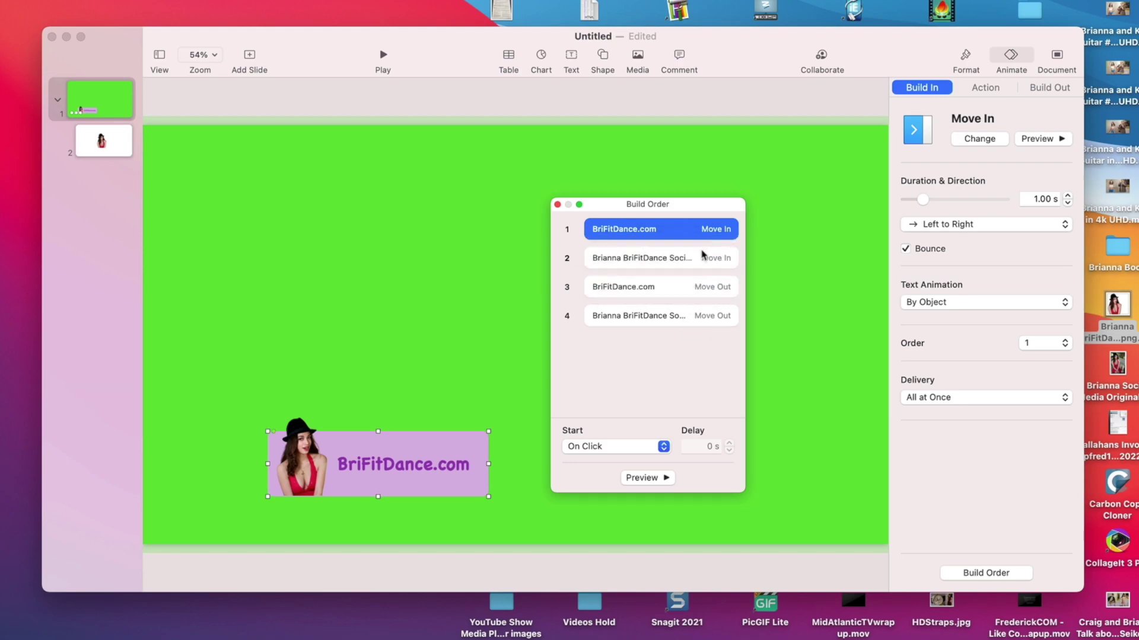
click(697, 256)
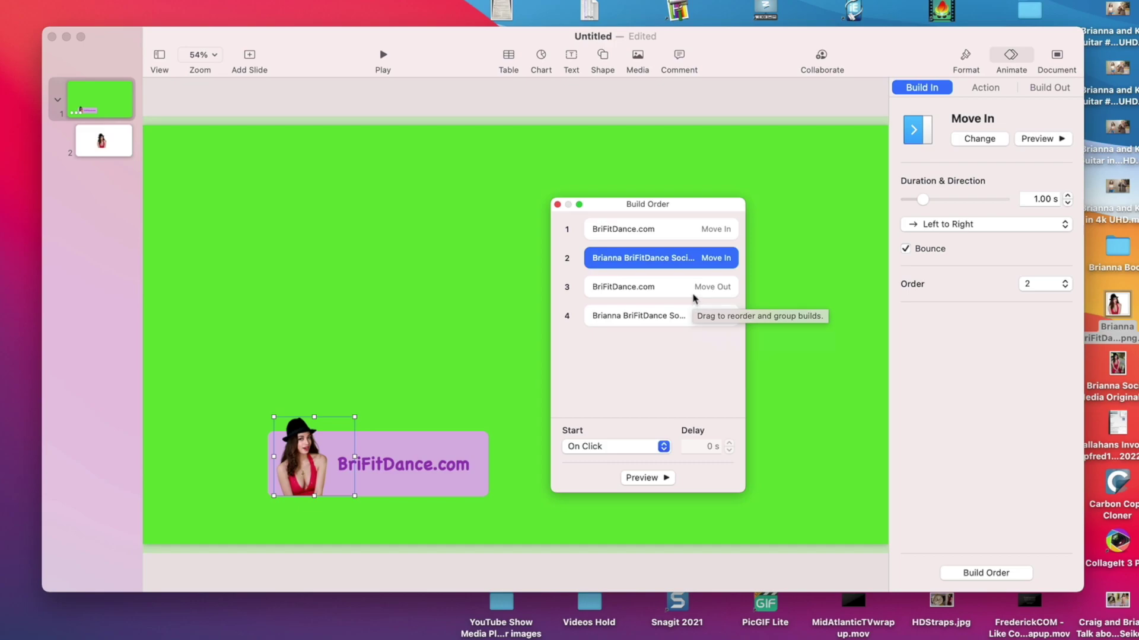
Group the photo's Move Out with the banner's, starting With Build 3.
click(651, 289)
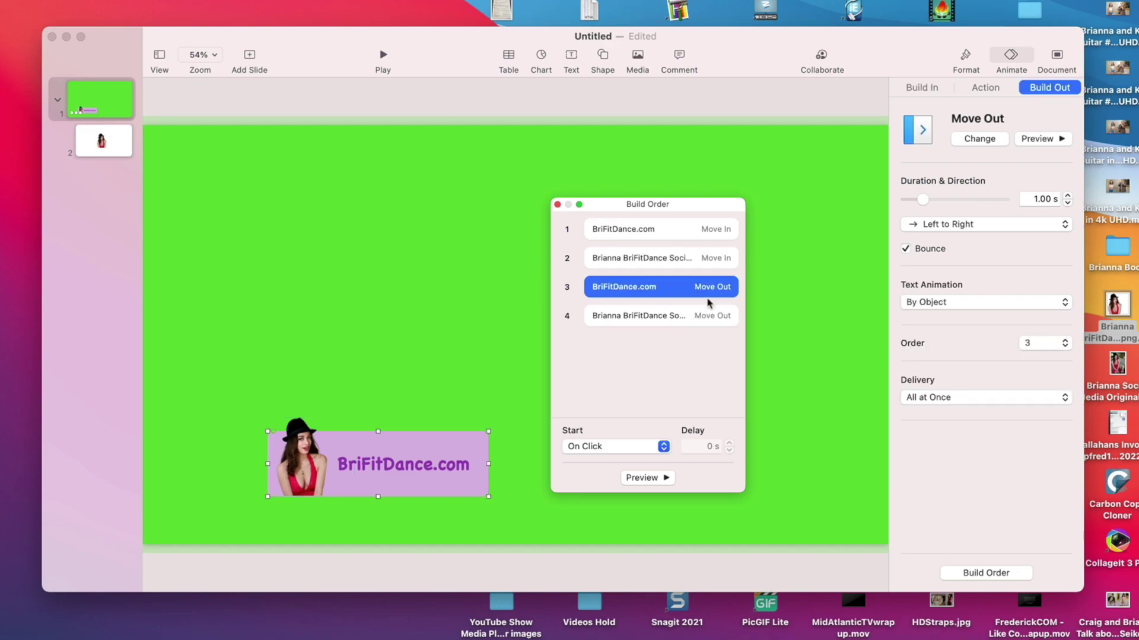
drag(705, 320, 674, 301)
click(688, 315)
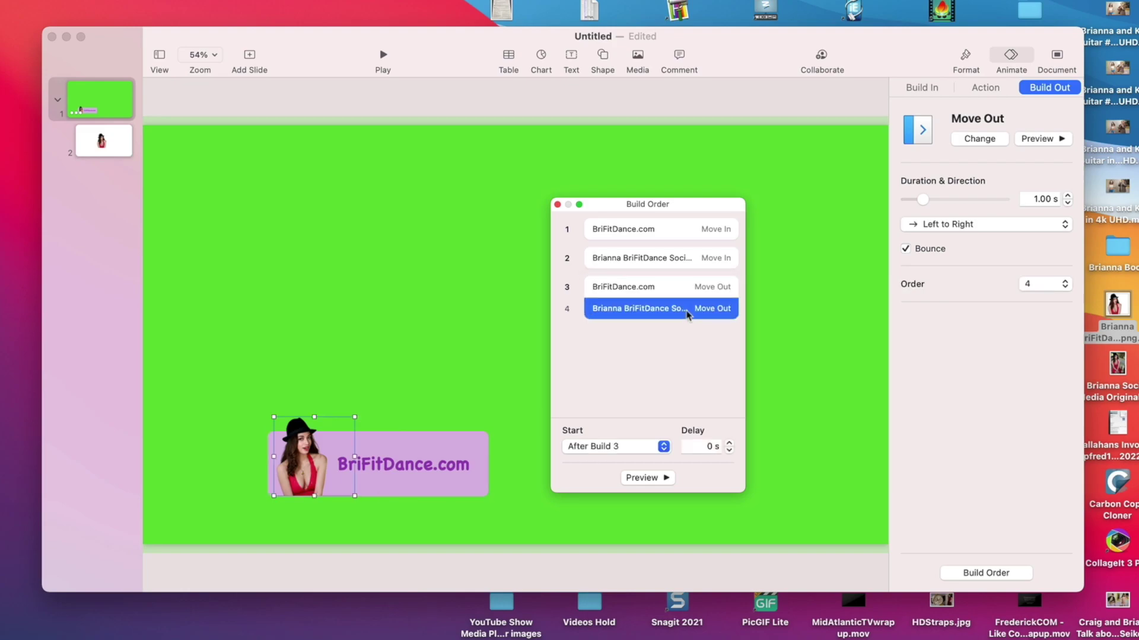
click(690, 301)
click(702, 310)
click(644, 446)
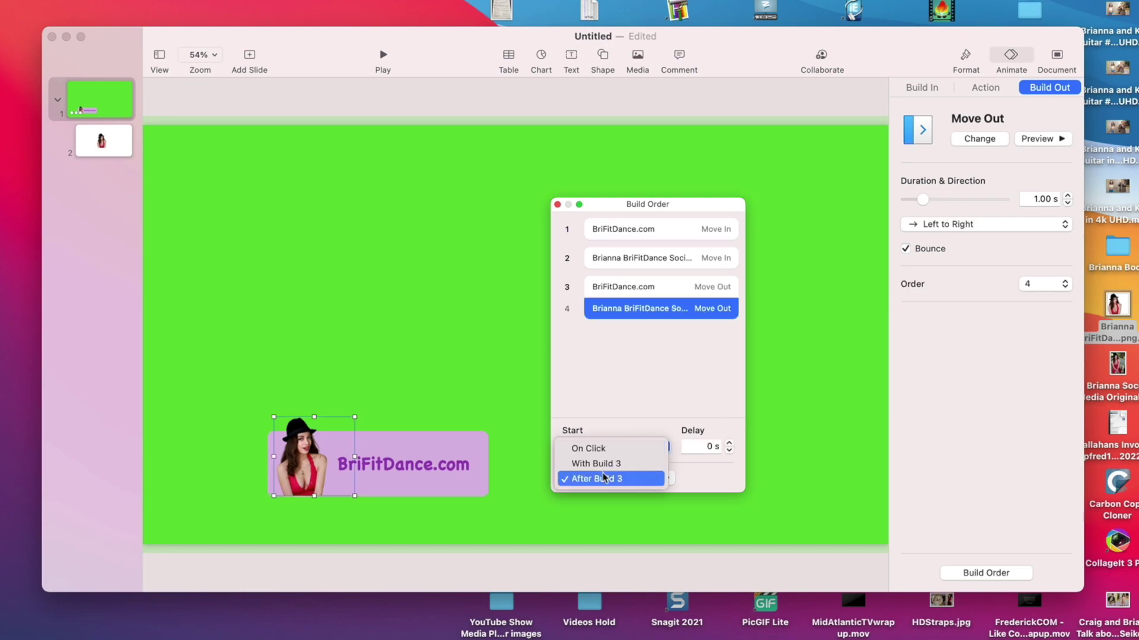
click(605, 463)
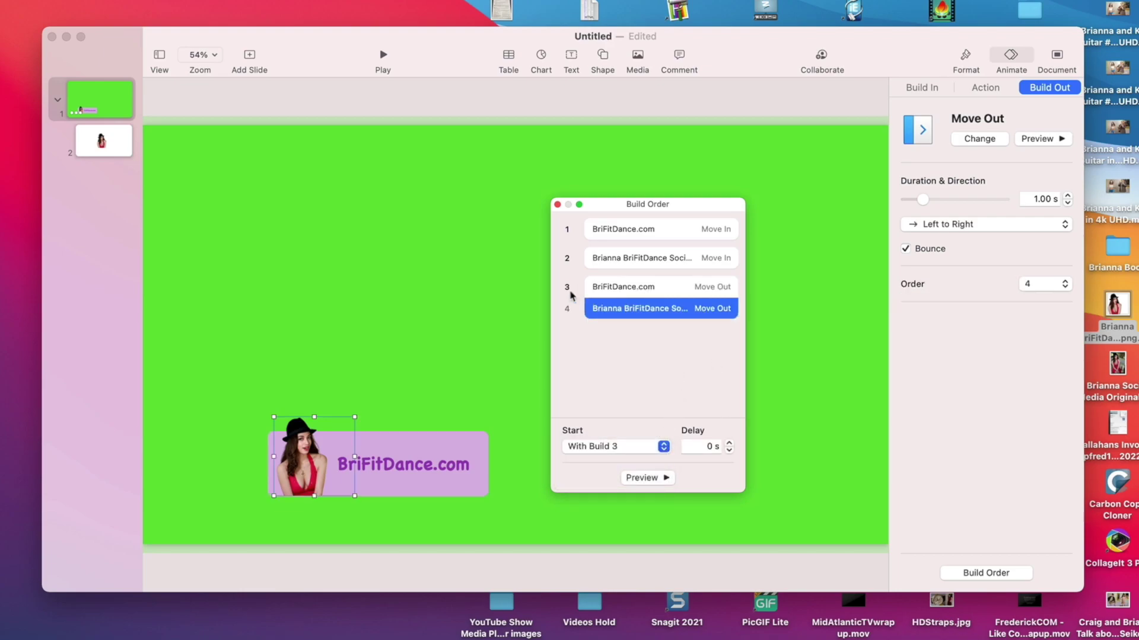
Keep the banner's Move Out starting On Click, preview the builds, and close Build Order.
click(633, 288)
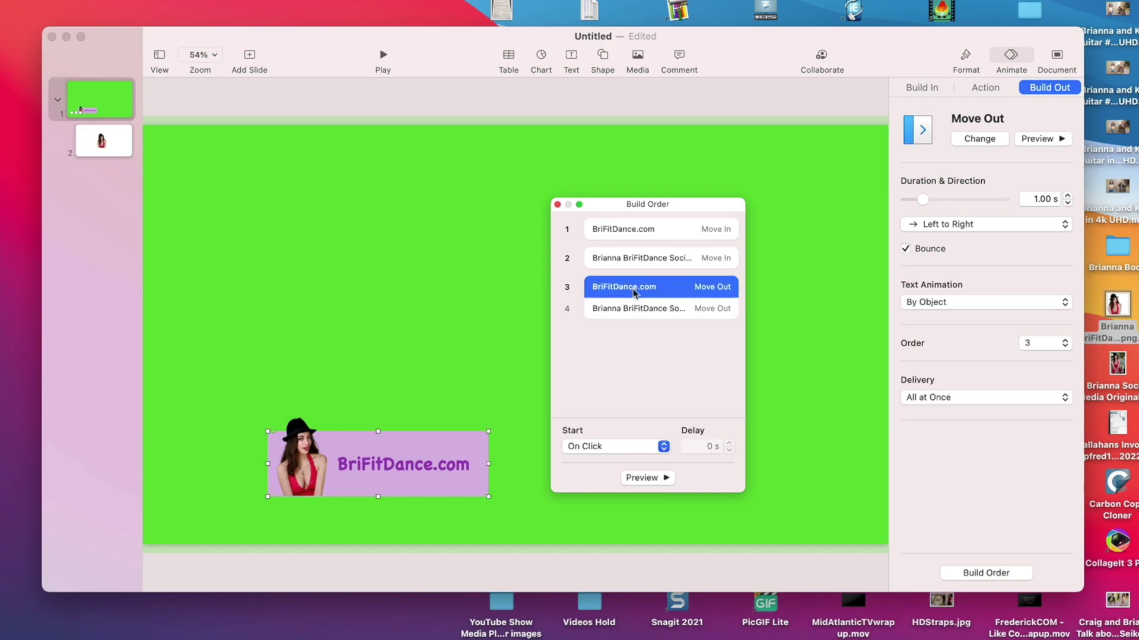
click(610, 448)
click(623, 409)
click(652, 485)
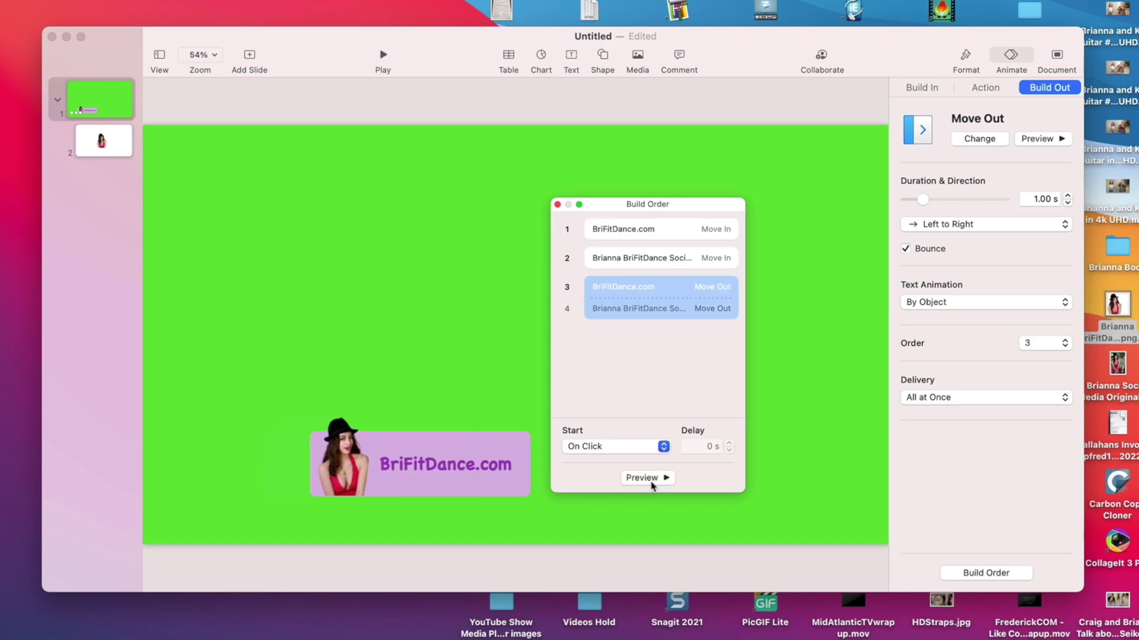
click(557, 204)
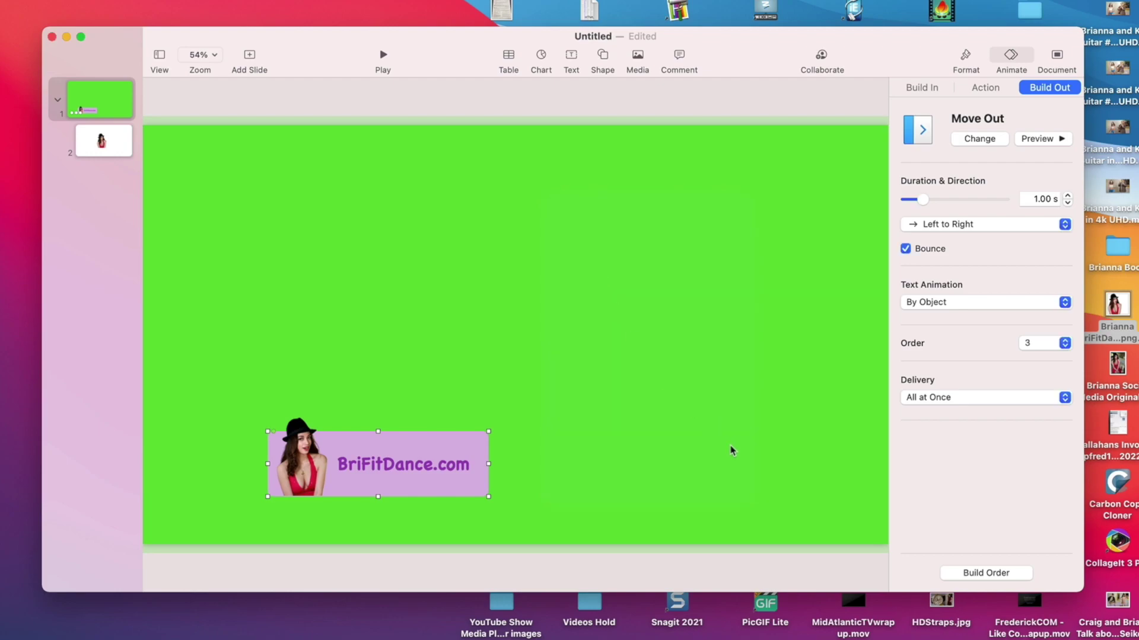
click(517, 211)
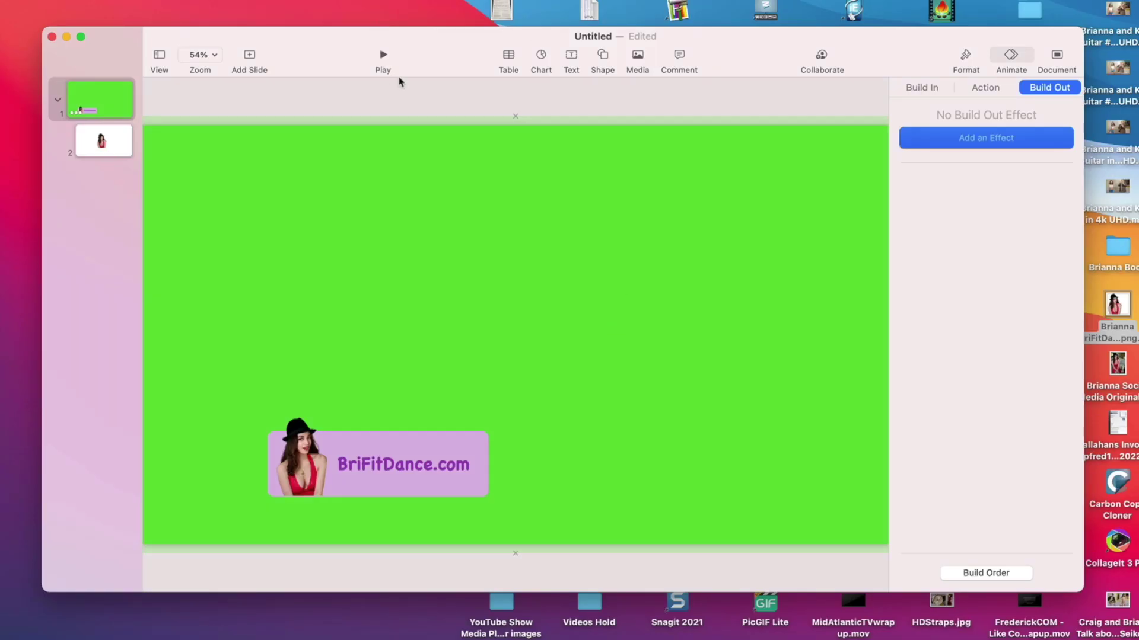
click(316, 457)
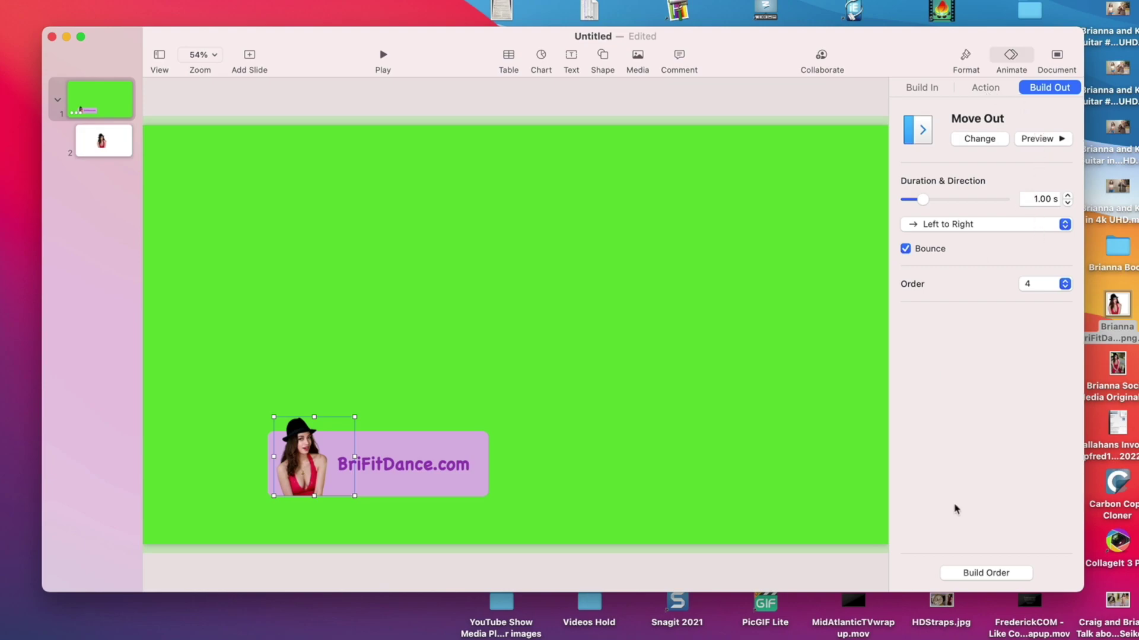
click(986, 573)
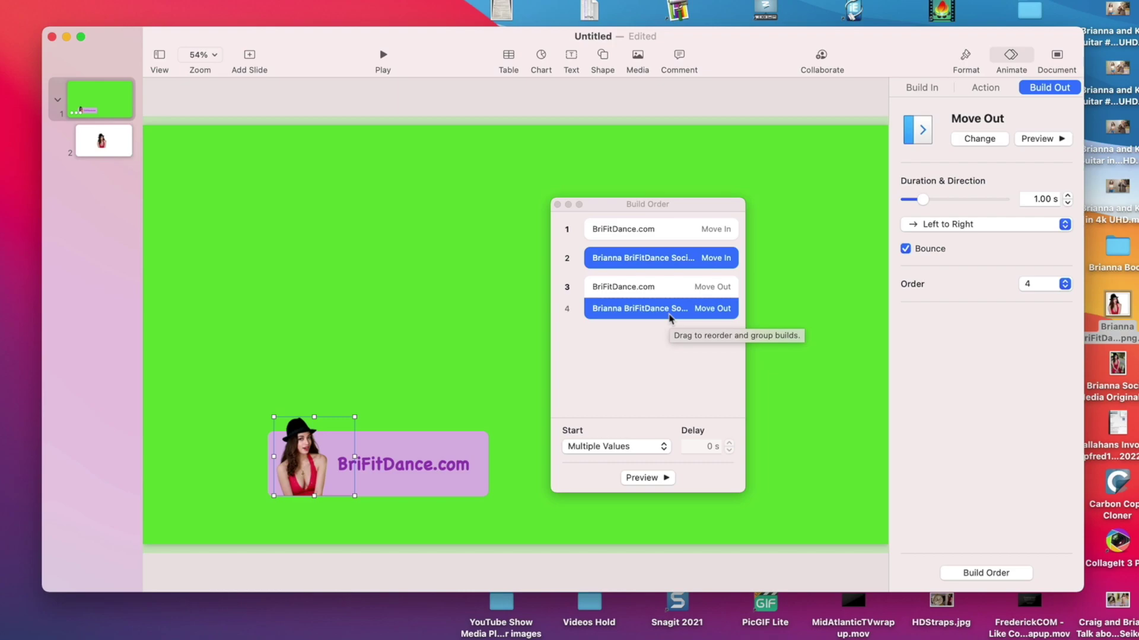
Make the photo's Move Out a separate On Click build and preview it.
mouse_move(668, 314)
mouse_down()
mouse_move(666, 330)
mouse_move(669, 295)
mouse_move(656, 310)
mouse_move(650, 256)
mouse_move(646, 330)
mouse_move(642, 290)
mouse_move(648, 311)
mouse_up()
click(646, 334)
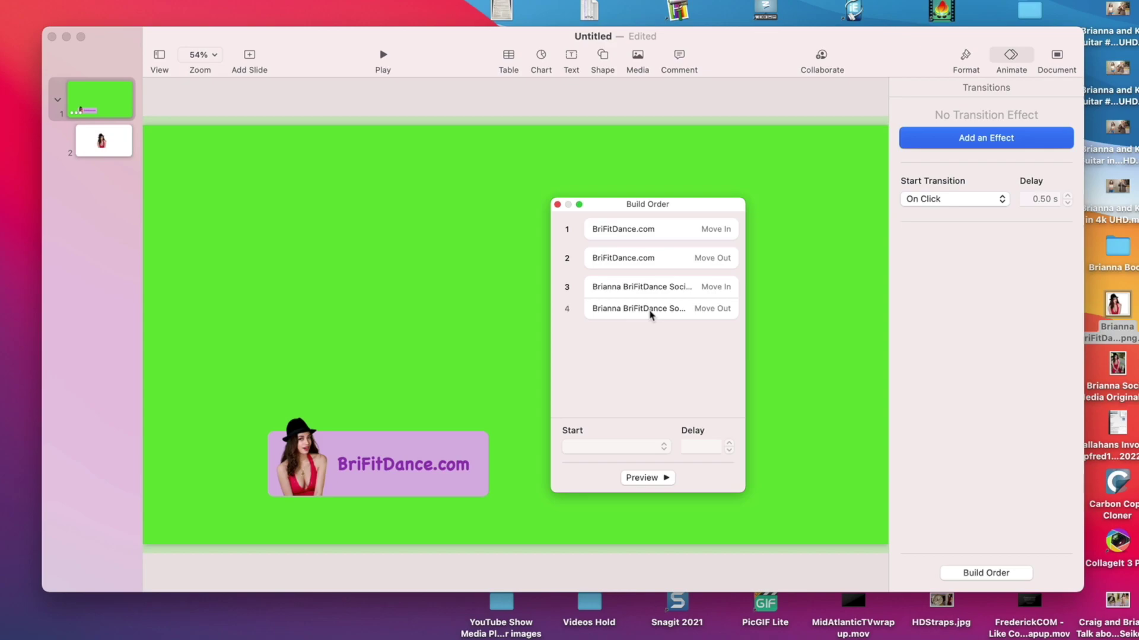
click(651, 311)
drag(652, 312, 650, 333)
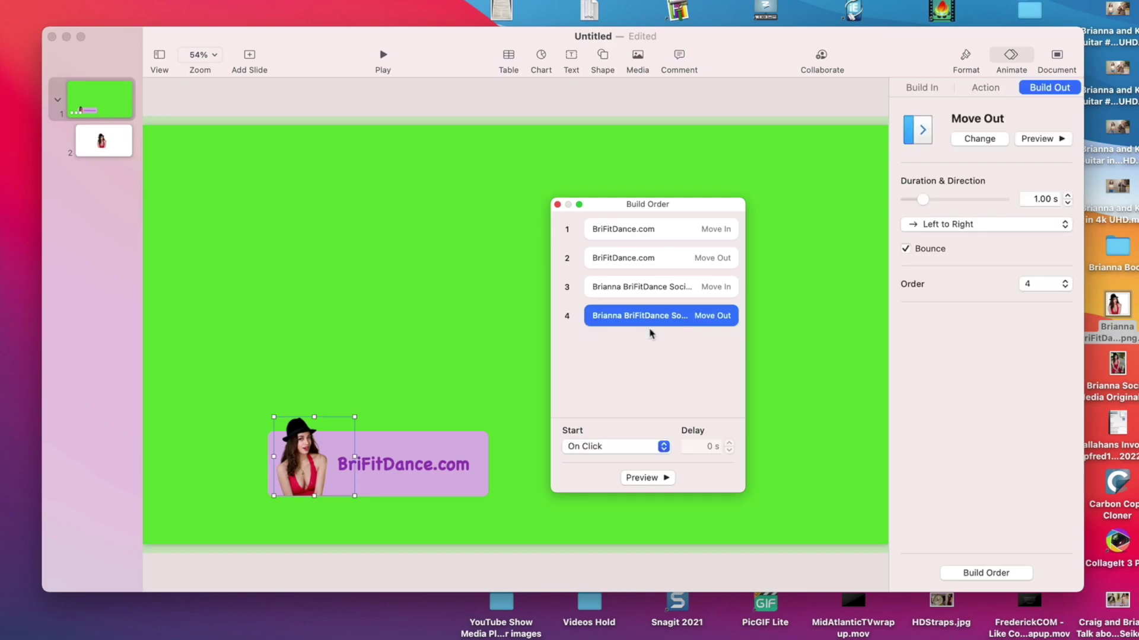
click(652, 335)
click(666, 316)
click(639, 449)
click(636, 449)
click(645, 478)
Play the slide, then move the photo's Move In back to build 2 and close Build Order.
click(556, 204)
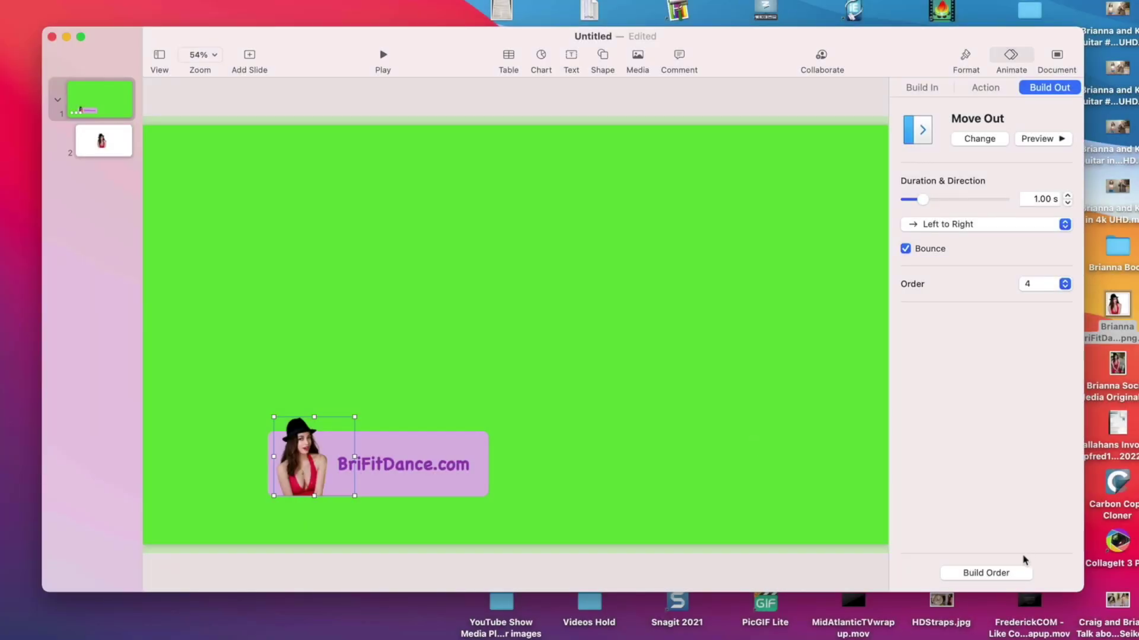
click(1010, 573)
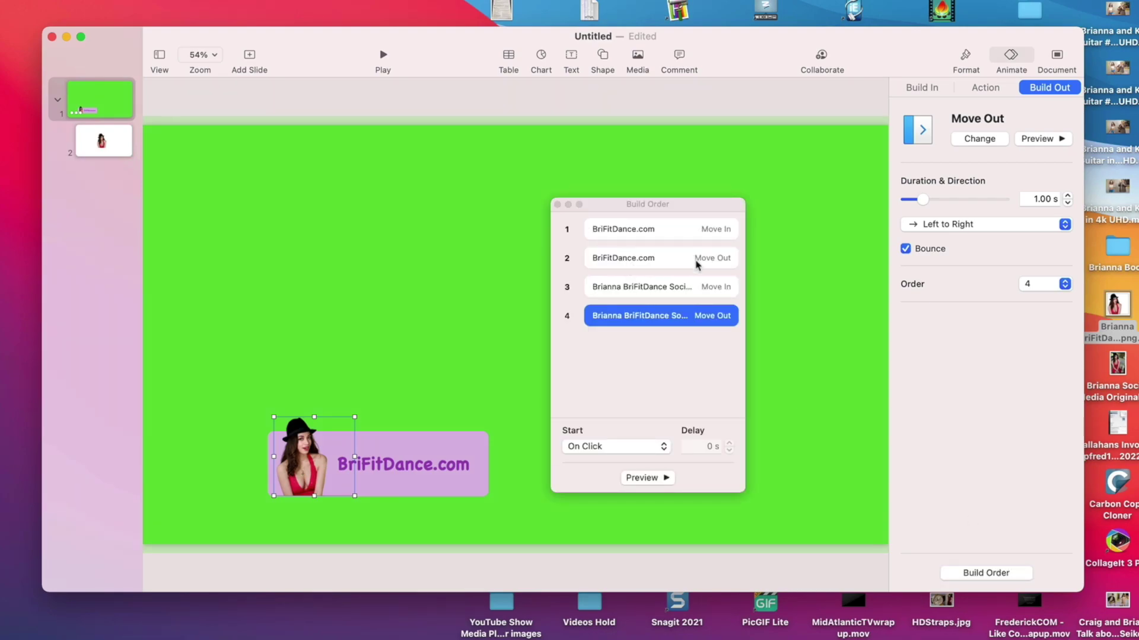
click(680, 339)
click(683, 290)
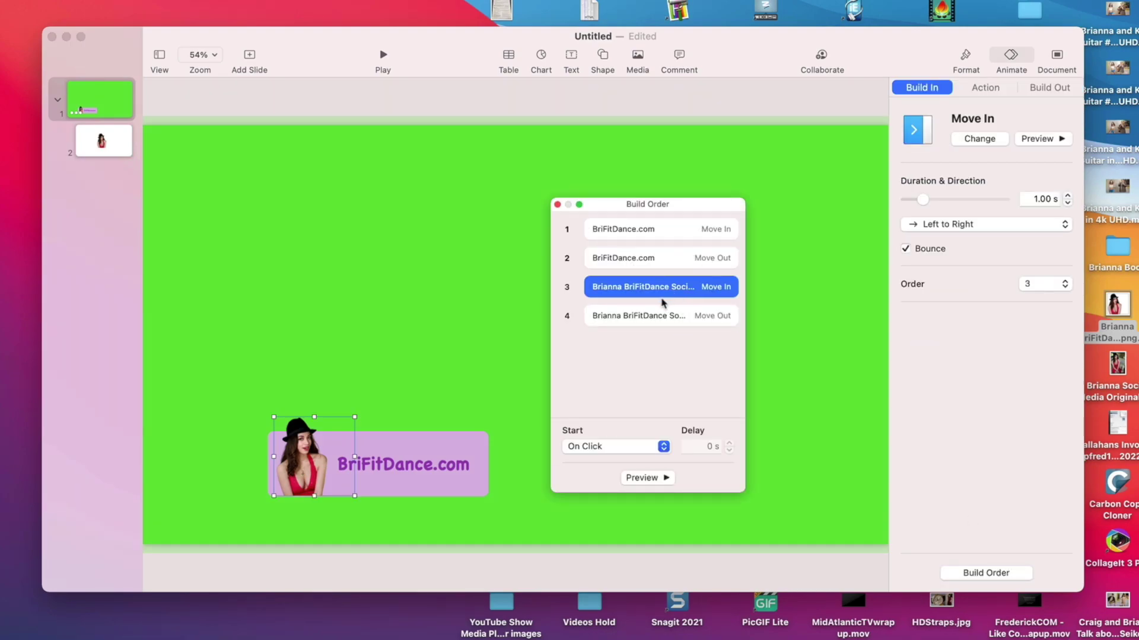
drag(659, 289, 656, 249)
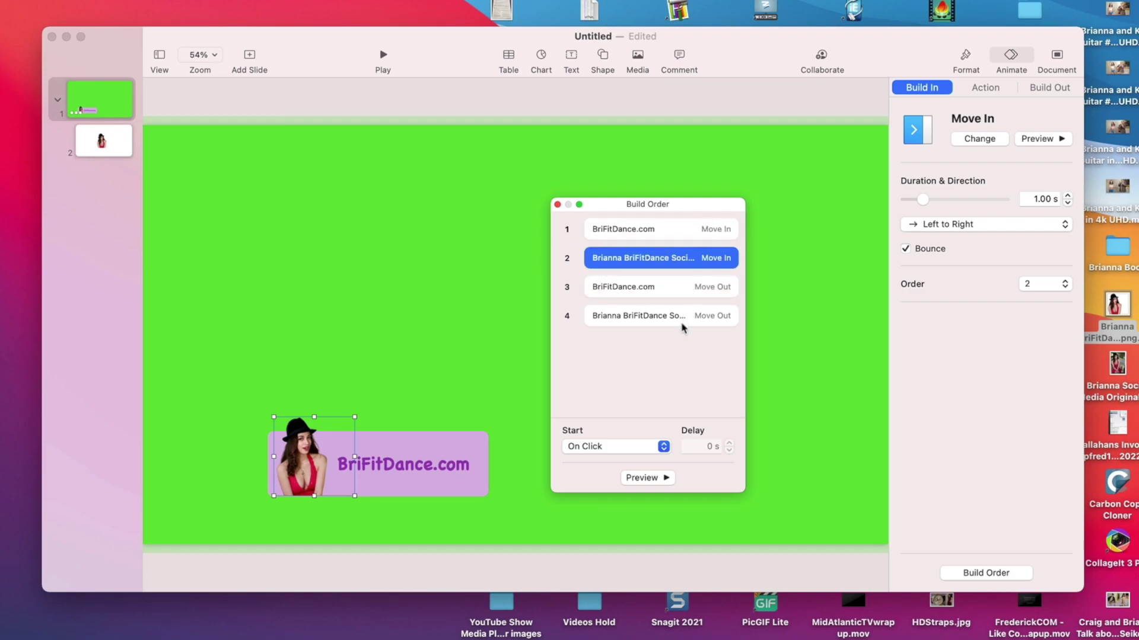
click(671, 349)
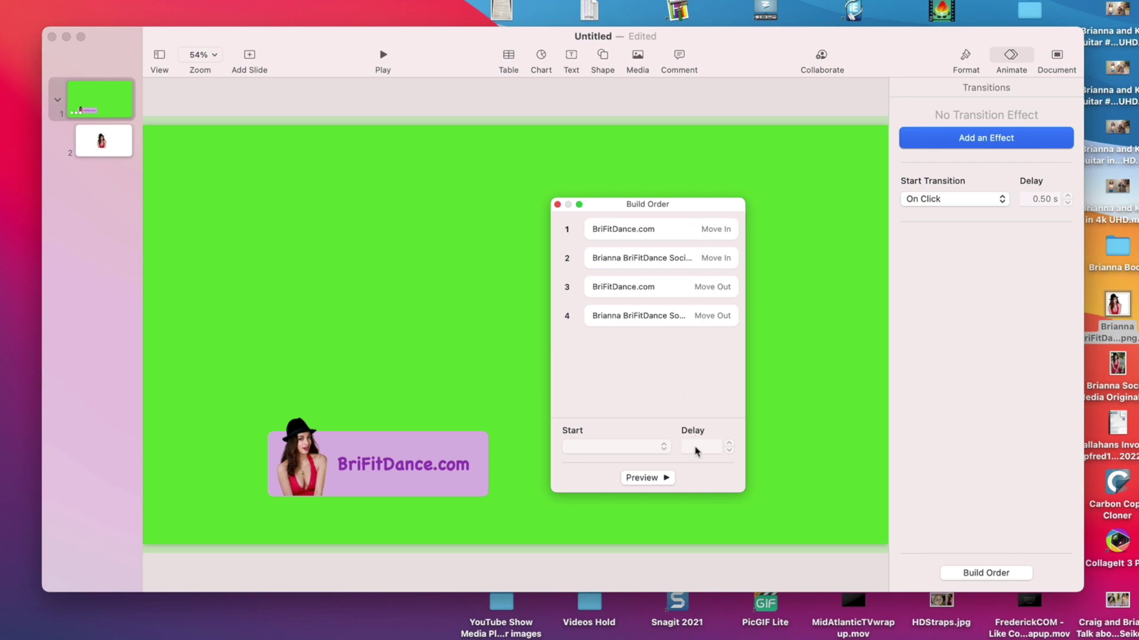
click(557, 204)
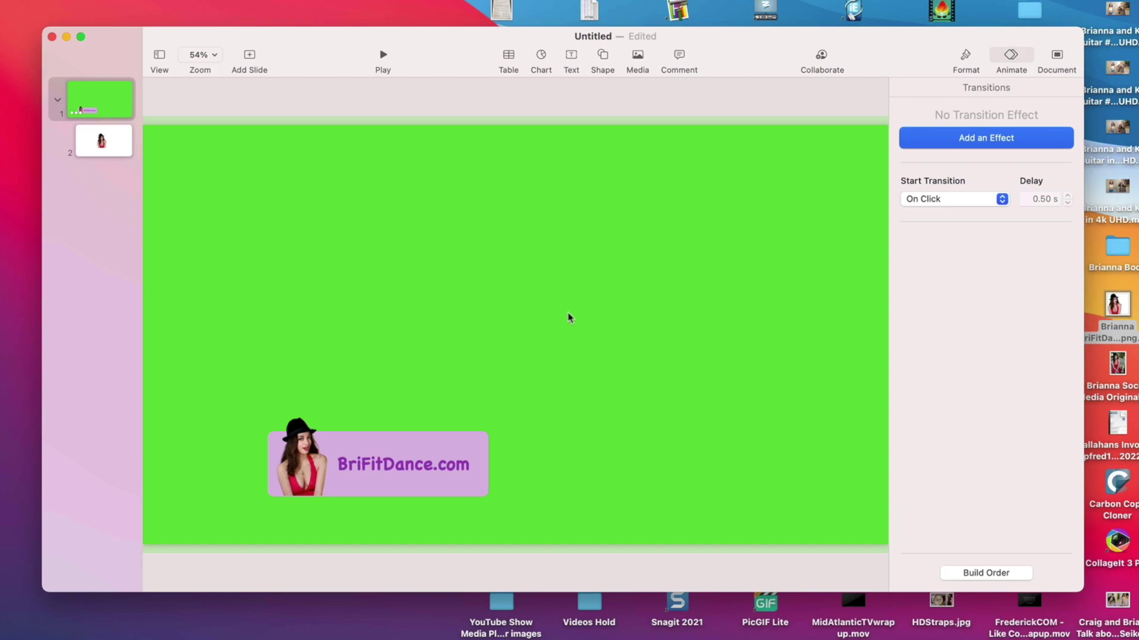
click(438, 429)
click(441, 450)
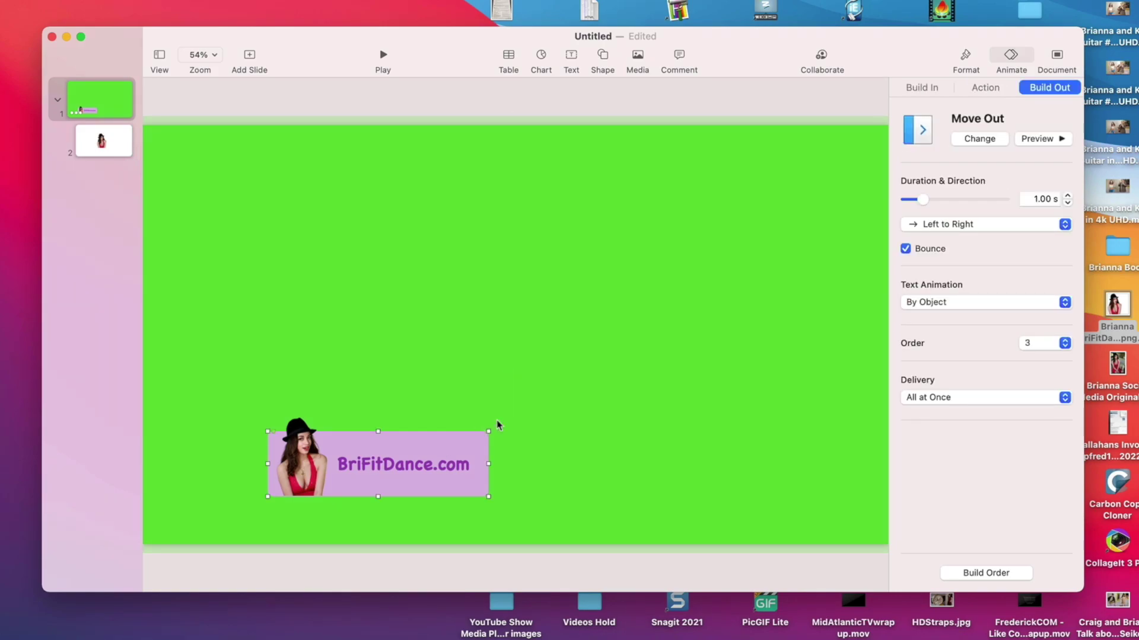
click(768, 107)
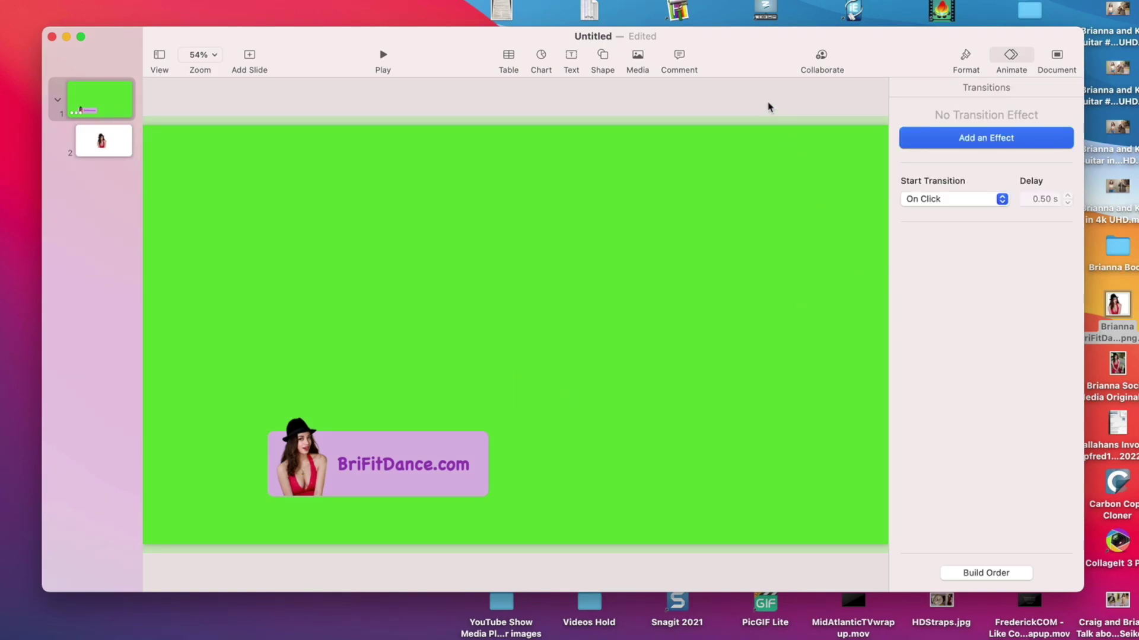
click(1007, 65)
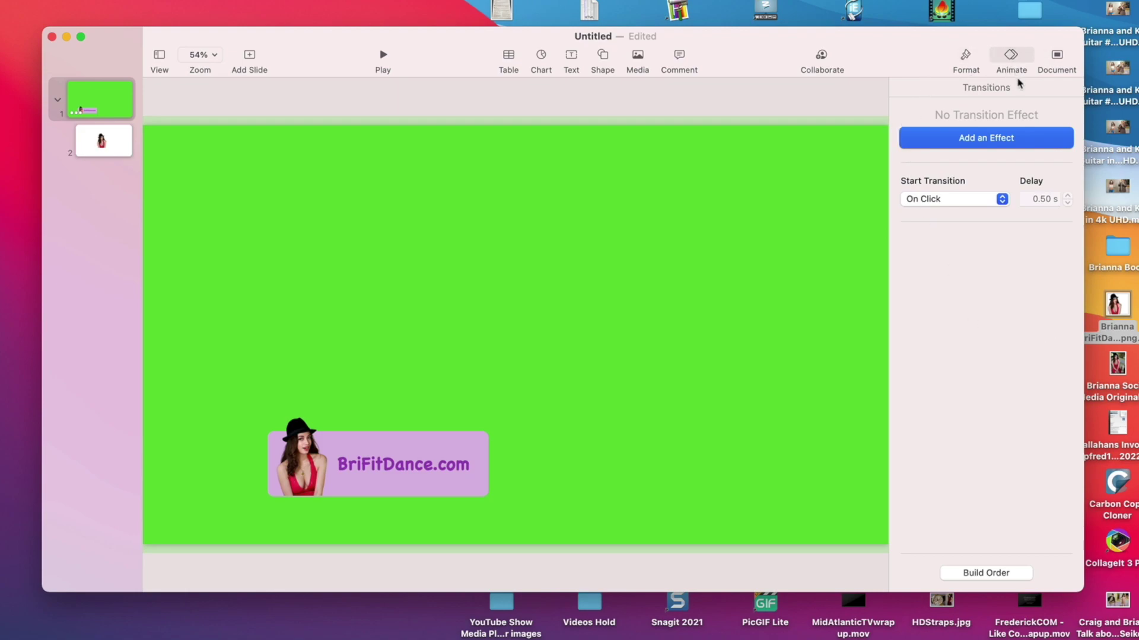